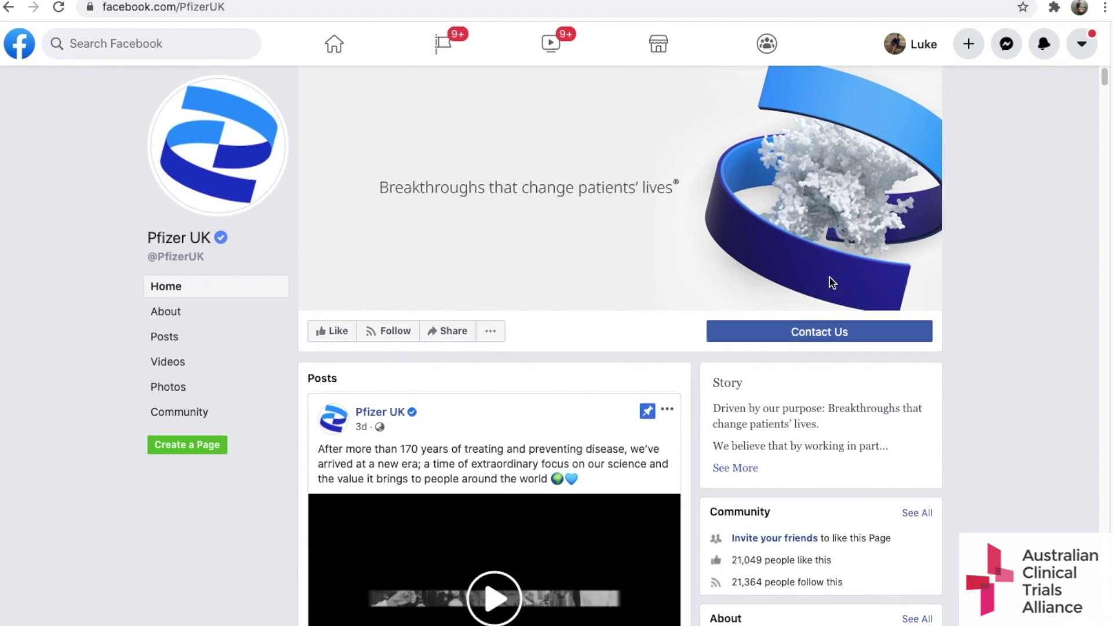
scroll(829, 275, "down", 1)
scroll(853, 213, "up", 1)
scroll(944, 348, "down", 1)
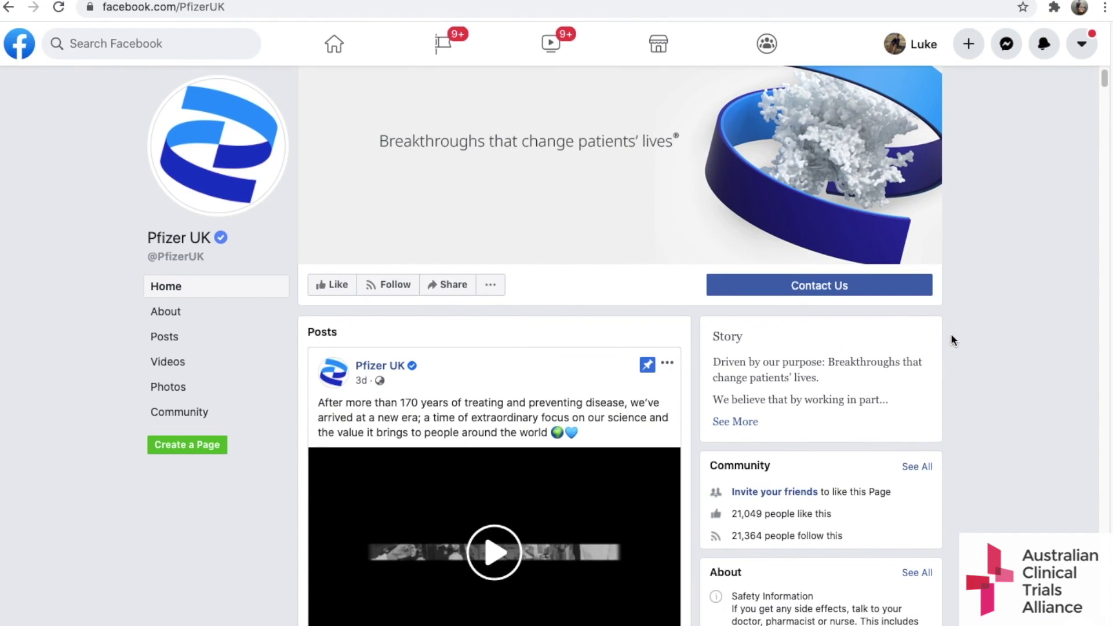
scroll(951, 333, "up", 1)
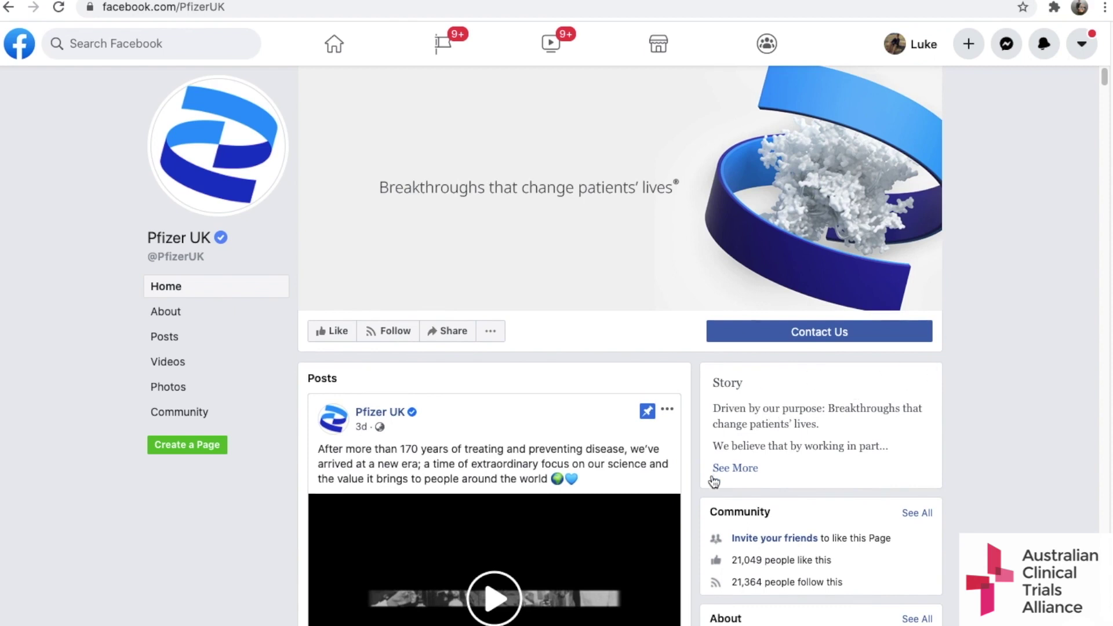
- Expand Pfizer UK's Story panel with See More to read its purpose and community guidelines
left_click(734, 468)
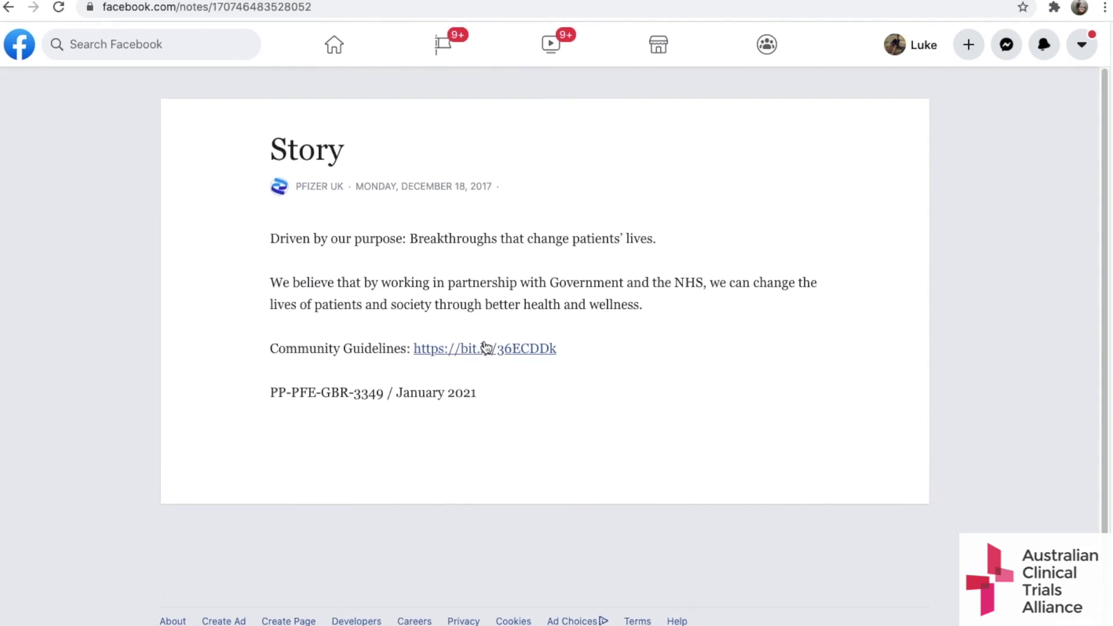
scroll(421, 315, "left", 3)
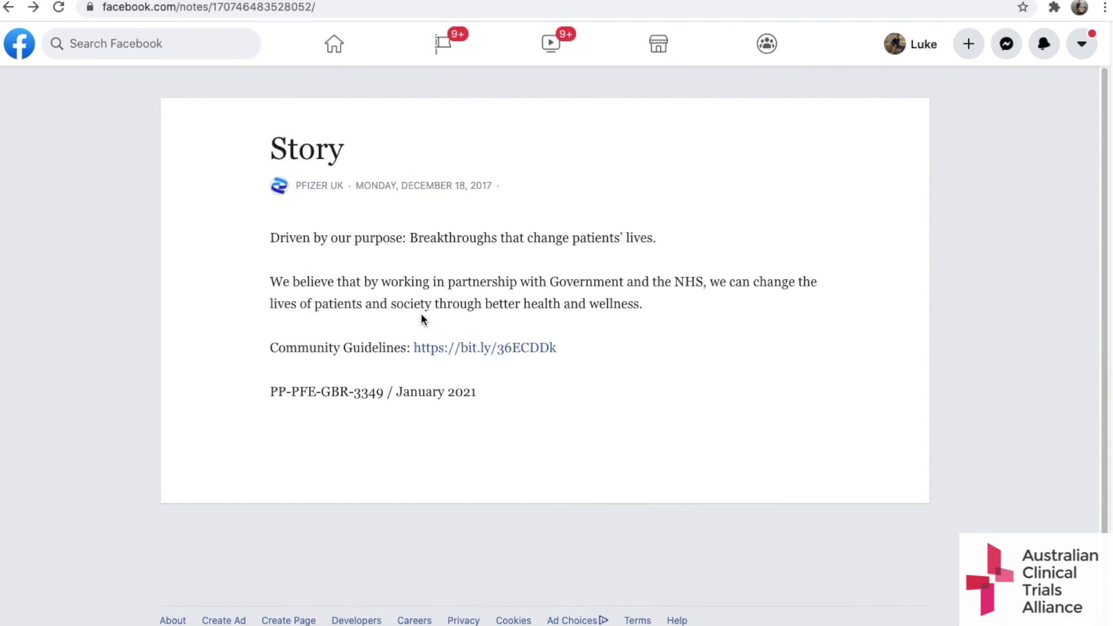
scroll(420, 320, "left", 5)
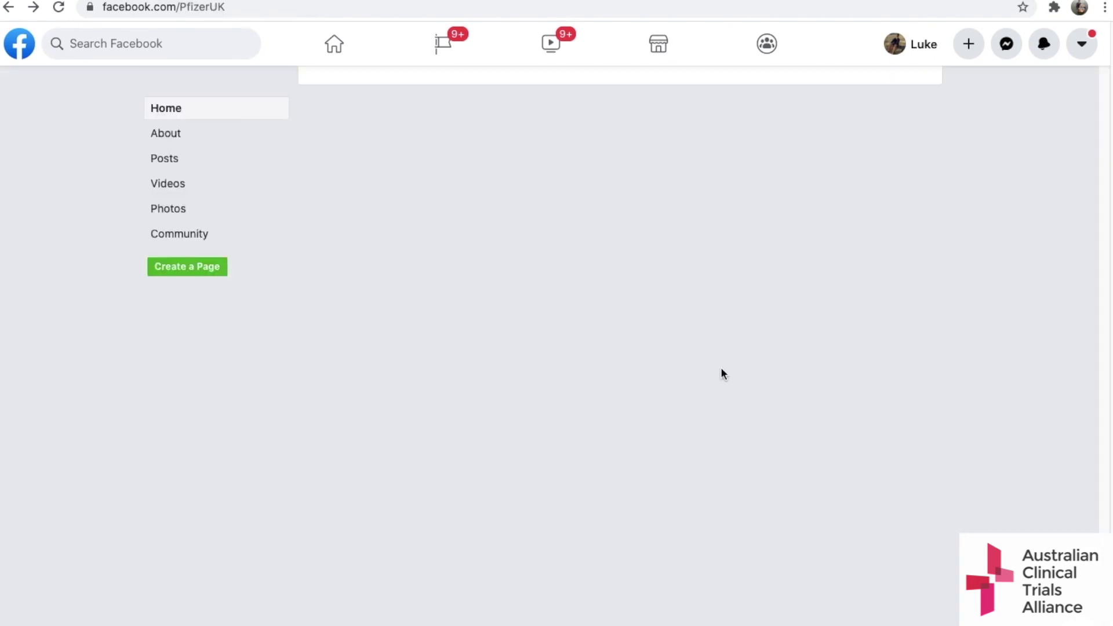
scroll(671, 467, "down", 1)
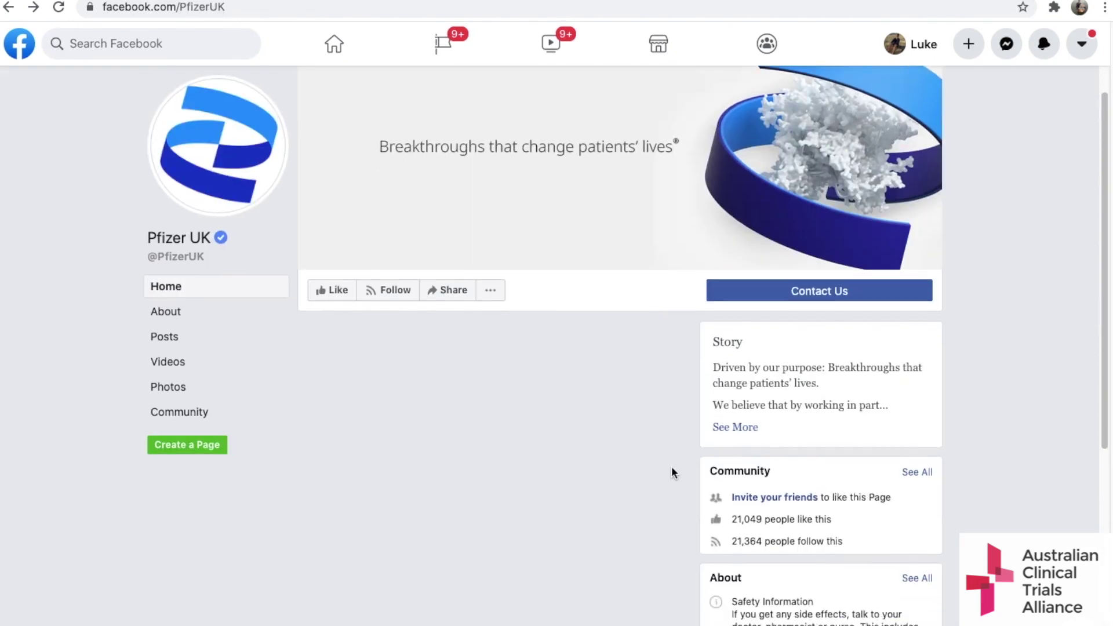
scroll(671, 467, "down", 2)
scroll(672, 466, "down", 1)
scroll(672, 463, "down", 1)
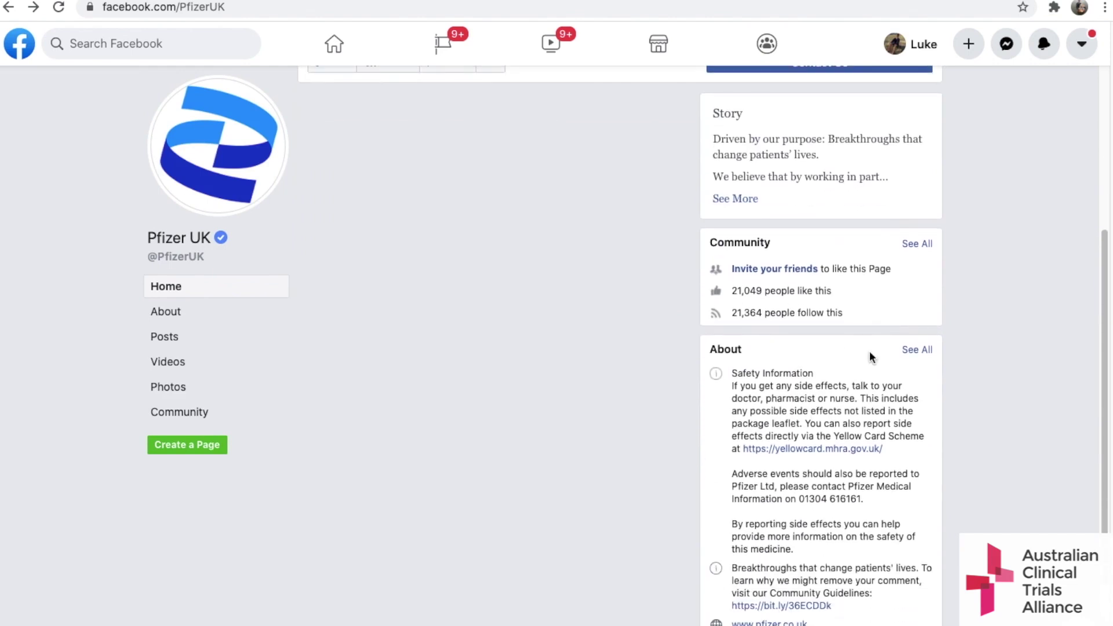
scroll(747, 513, "down", 2)
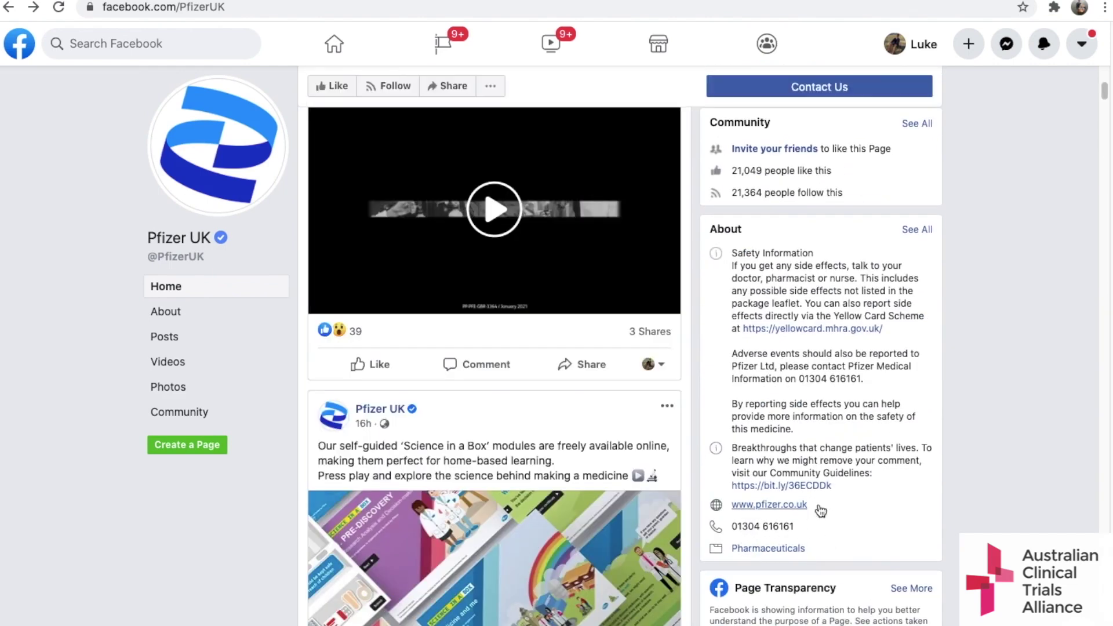
scroll(821, 477, "up", 1)
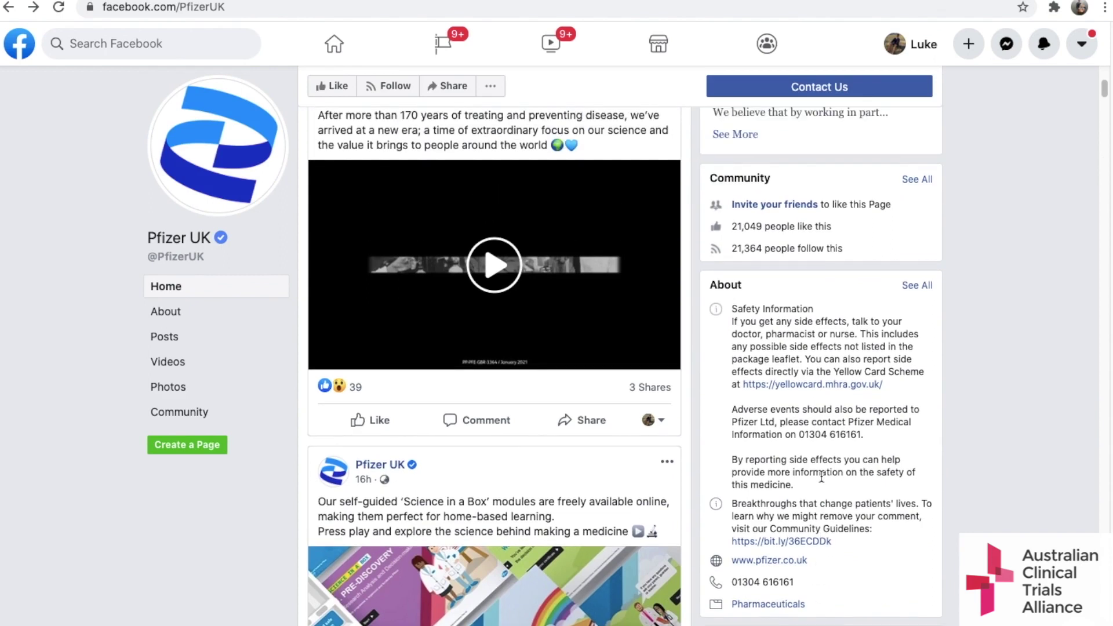
scroll(821, 476, "up", 2)
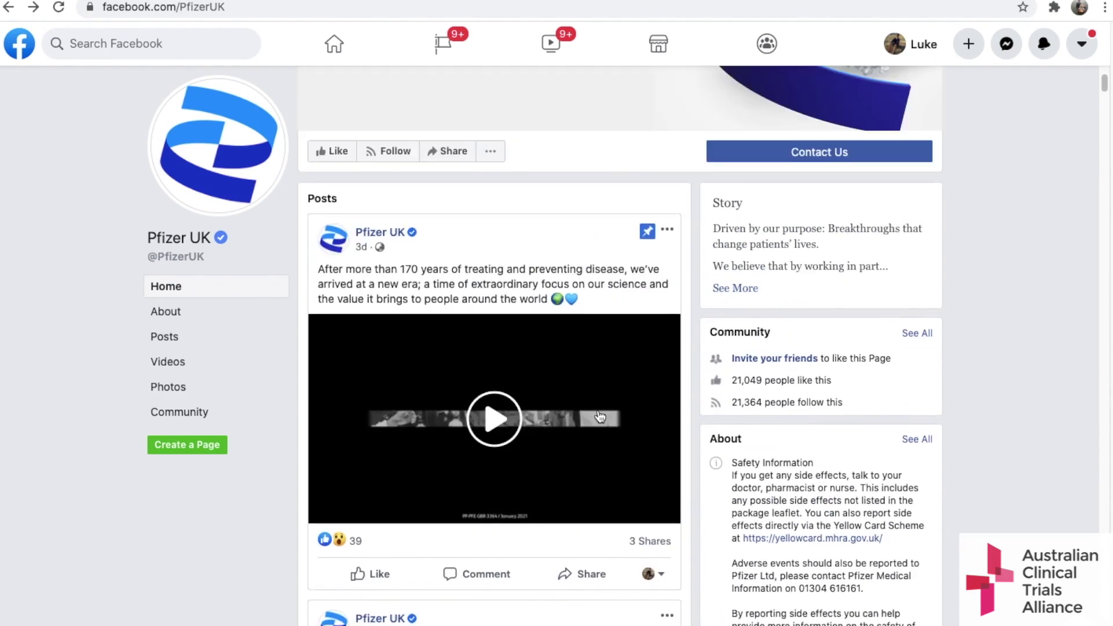
scroll(588, 396, "down", 1)
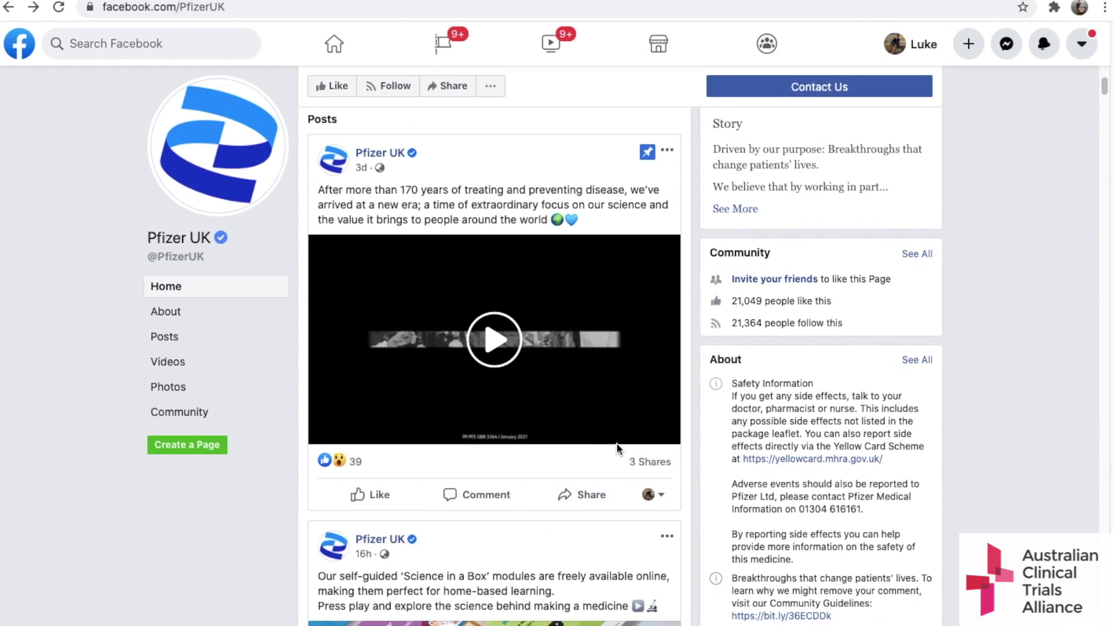
scroll(618, 450, "down", 1)
scroll(519, 300, "up", 1)
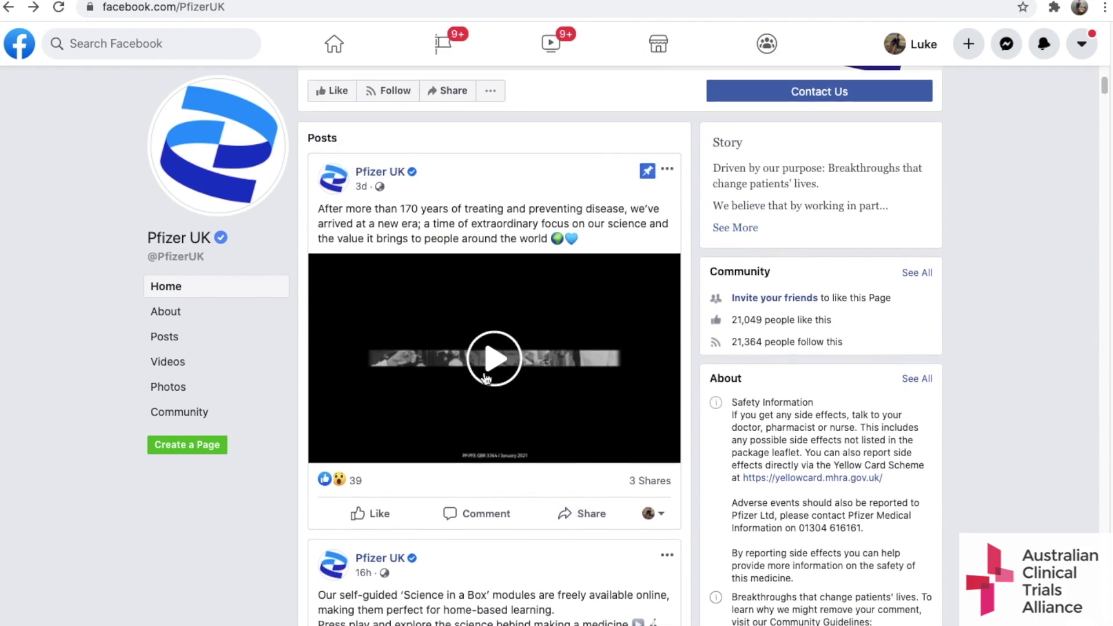
scroll(479, 382, "down", 1)
scroll(480, 384, "down", 1)
scroll(519, 385, "down", 2)
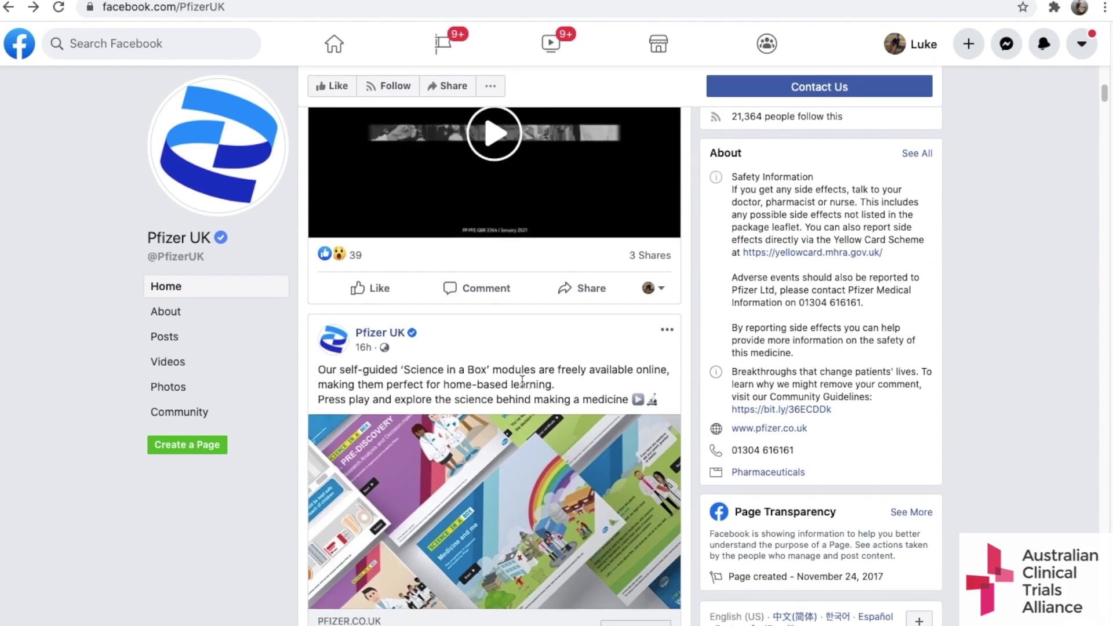
scroll(523, 423, "down", 1)
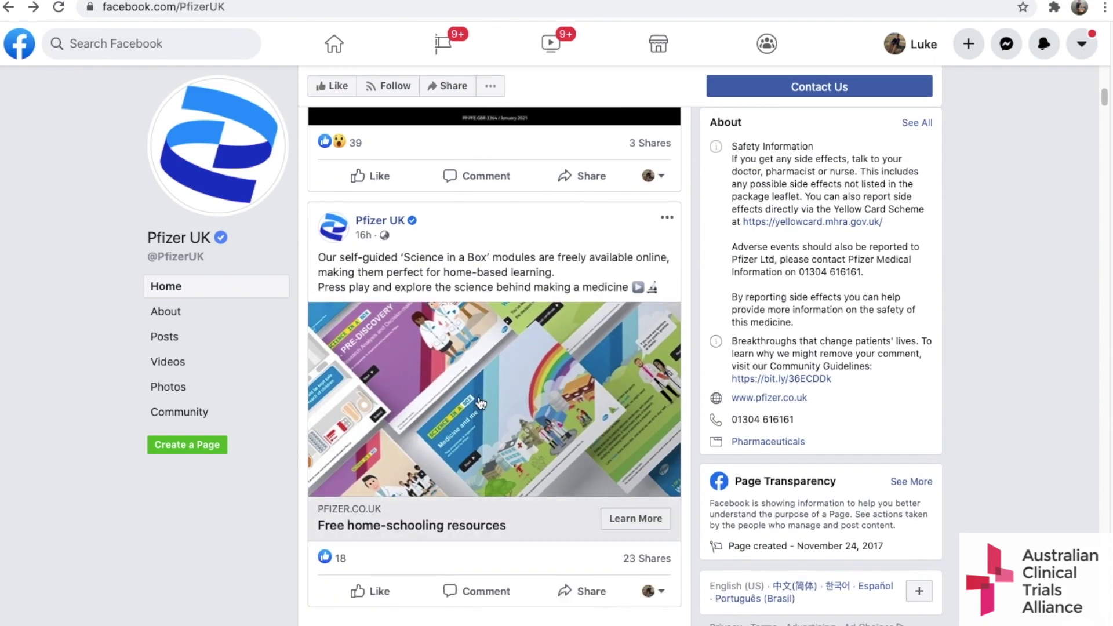
scroll(500, 444, "down", 1)
scroll(496, 408, "down", 1)
scroll(557, 330, "up", 2)
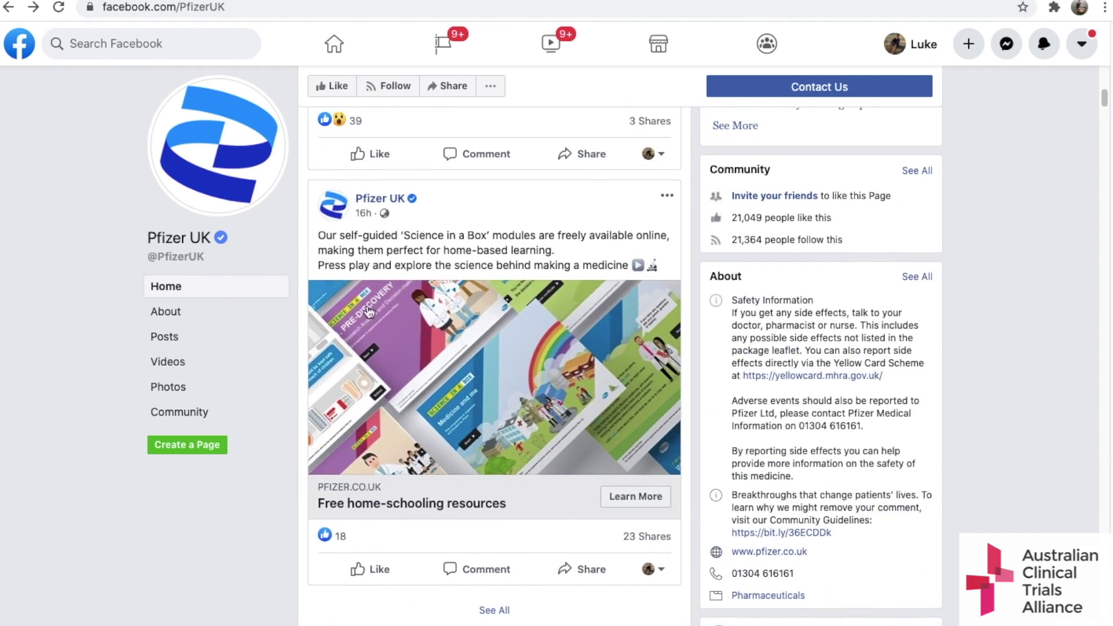
scroll(635, 458, "down", 1)
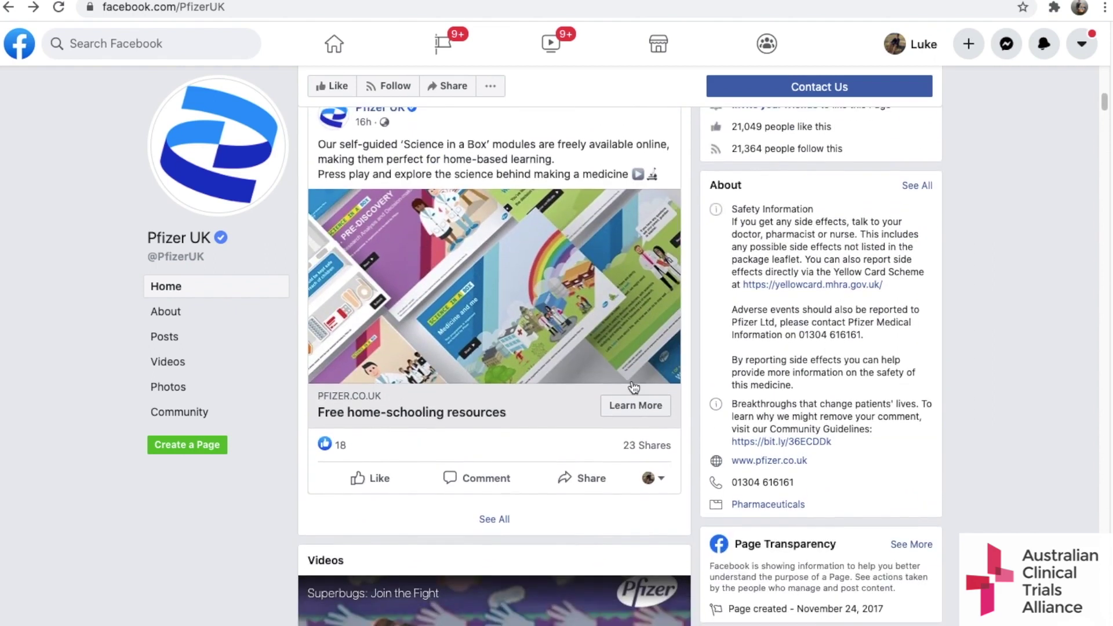
scroll(652, 457, "down", 3)
scroll(668, 454, "down", 1)
scroll(513, 418, "down", 2)
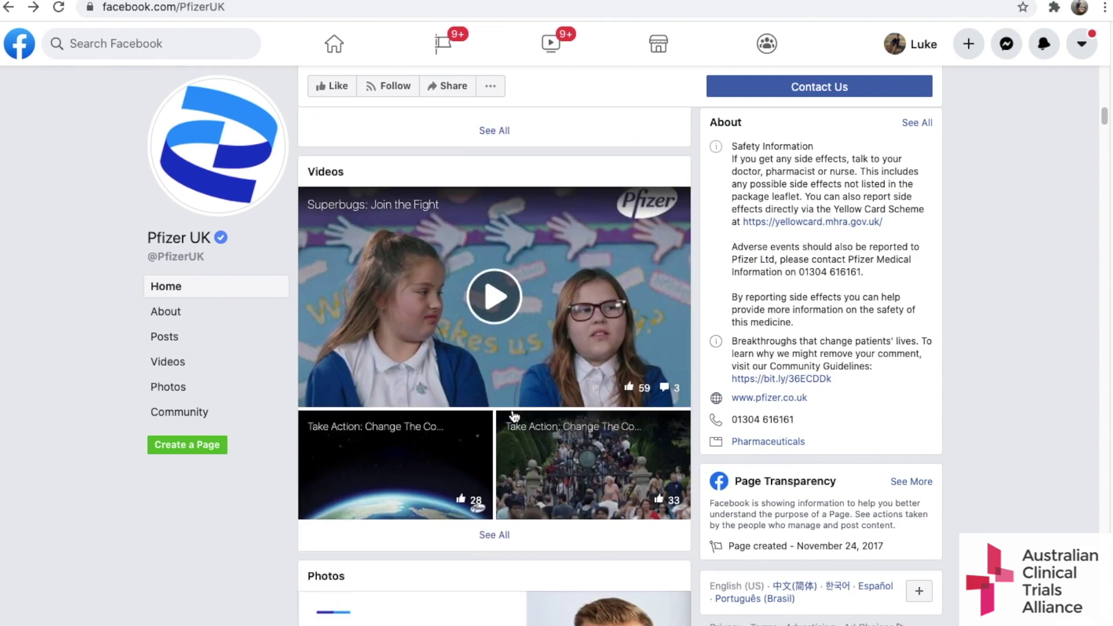
scroll(446, 433, "down", 2)
scroll(661, 349, "down", 2)
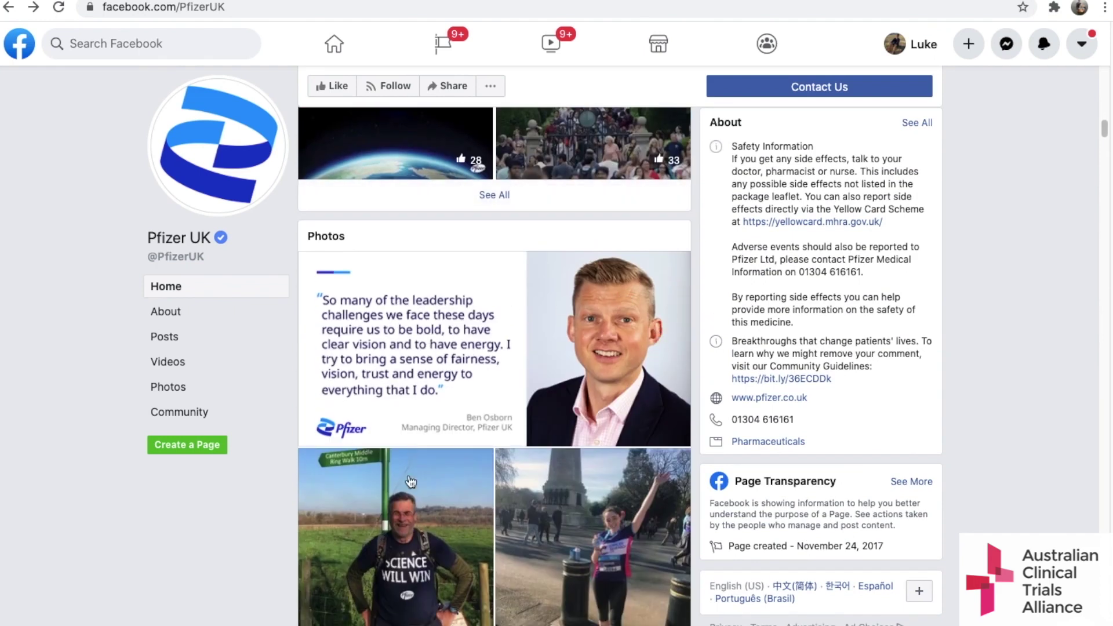
scroll(433, 531, "left", 3)
scroll(461, 487, "down", 5)
scroll(487, 436, "down", 3)
scroll(499, 424, "down", 1)
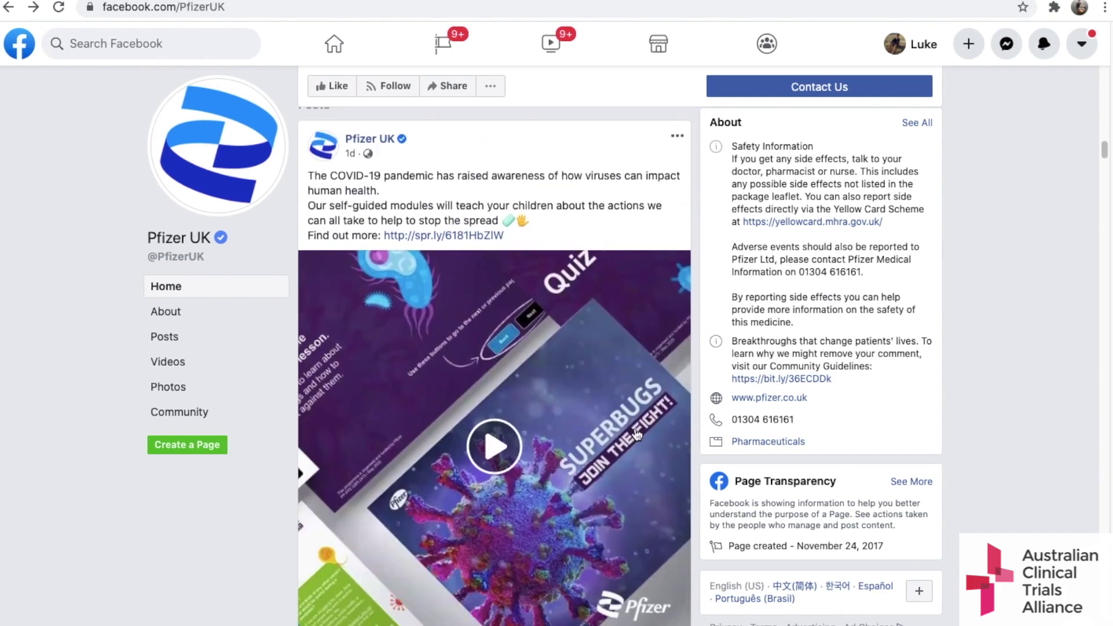
scroll(638, 435, "down", 2)
scroll(630, 402, "up", 2)
scroll(630, 396, "up", 1)
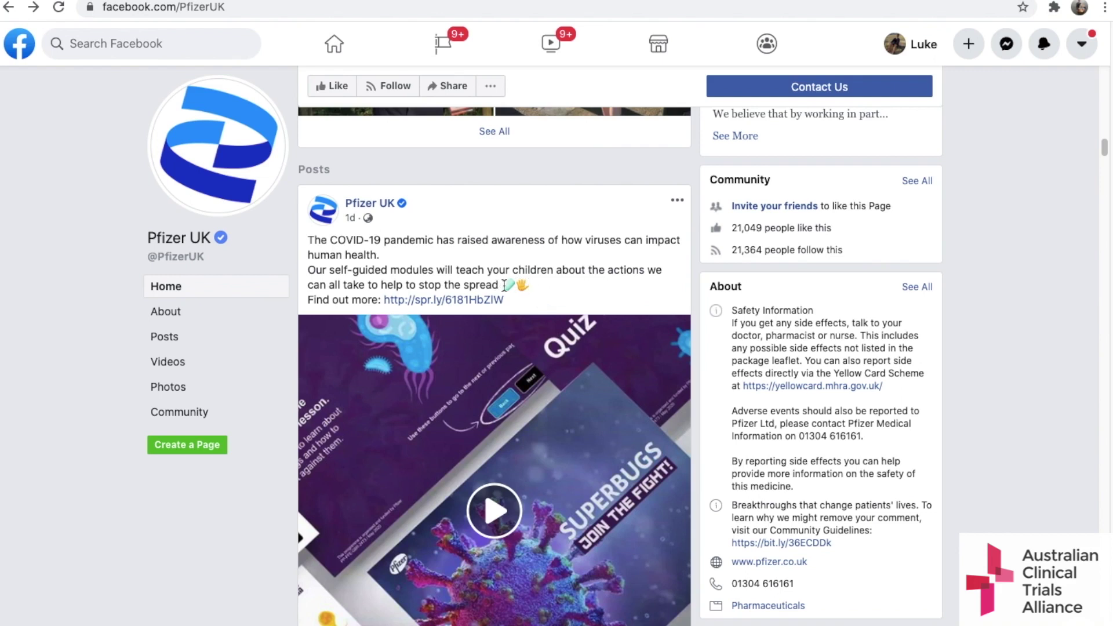
- Highlight and deselect the COVID-19 post text, then dismiss the new notification popup
left_click_drag(532, 289, 306, 243)
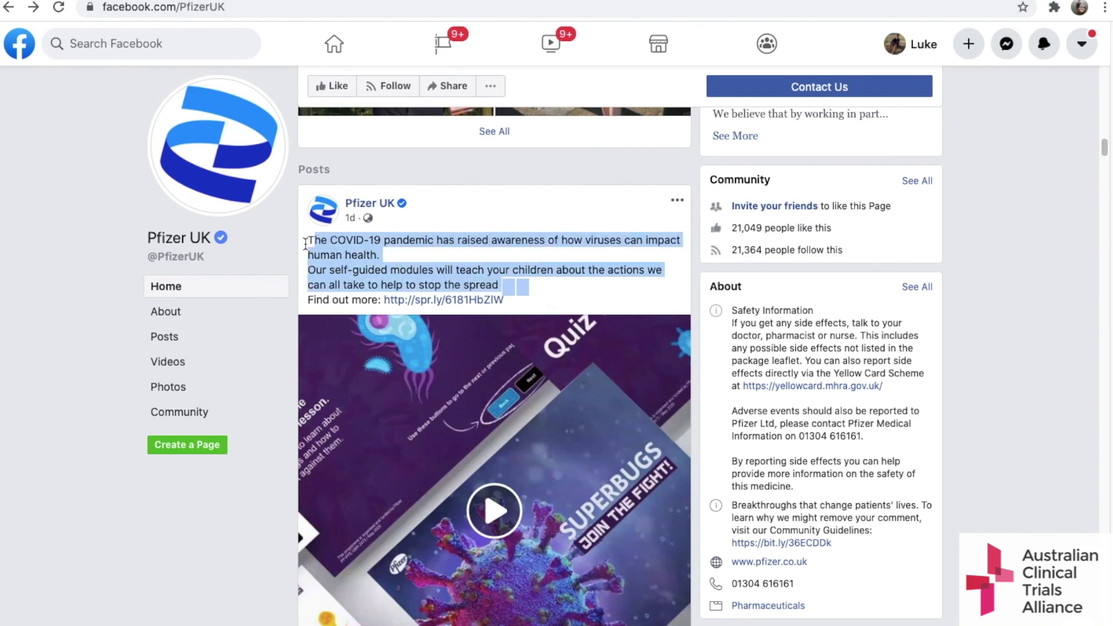
left_click(628, 292)
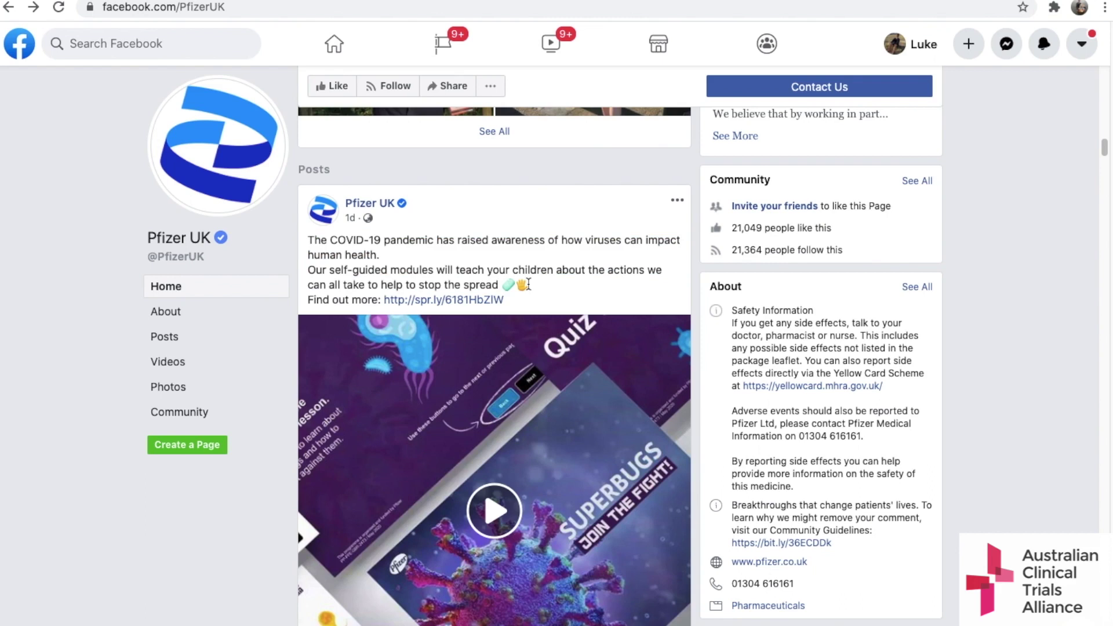
scroll(528, 284, "down", 2)
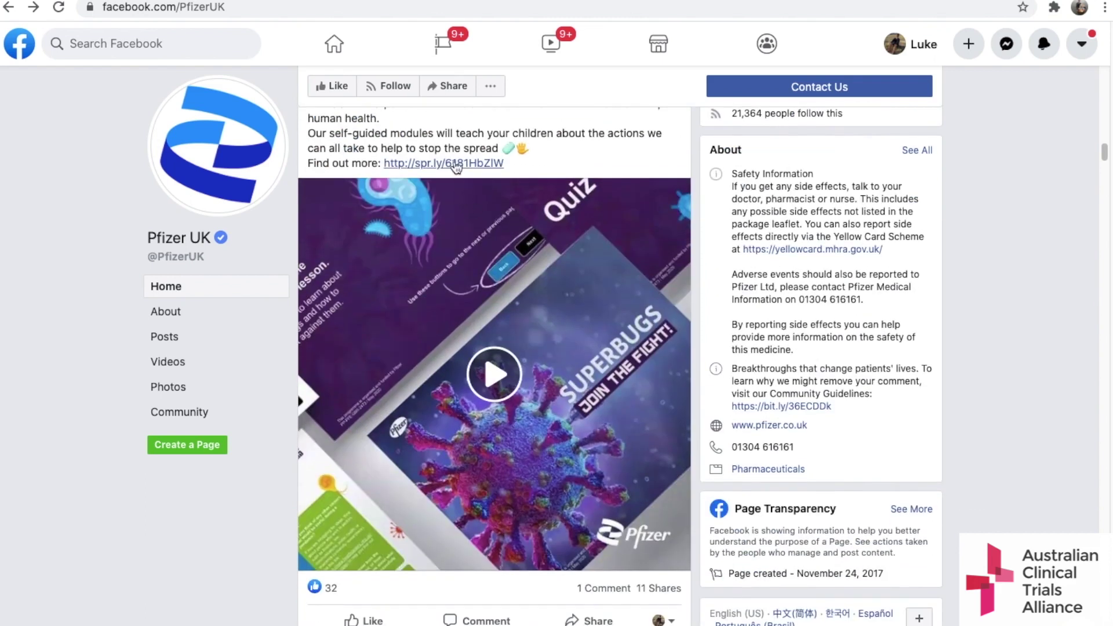
scroll(448, 404, "down", 5)
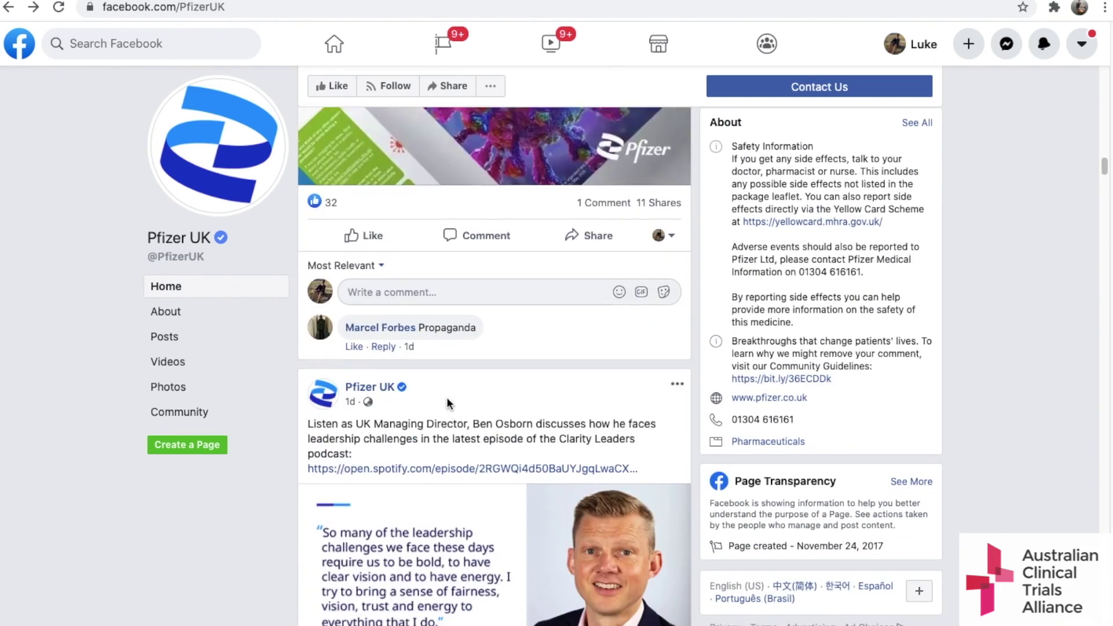
scroll(449, 404, "down", 1)
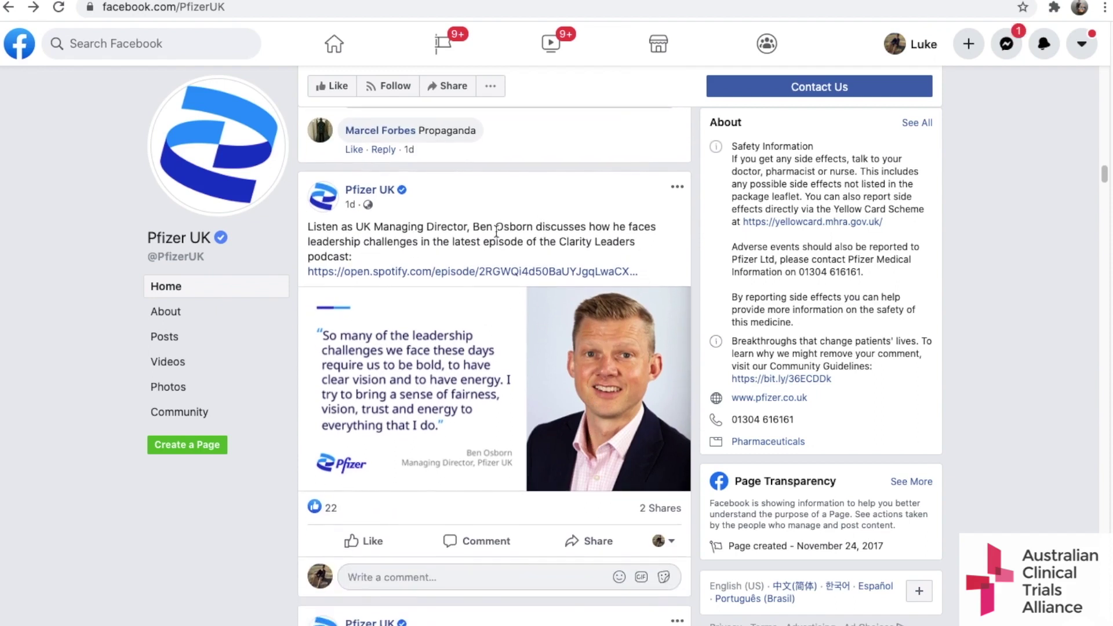
scroll(497, 233, "down", 1)
scroll(409, 393, "down", 1)
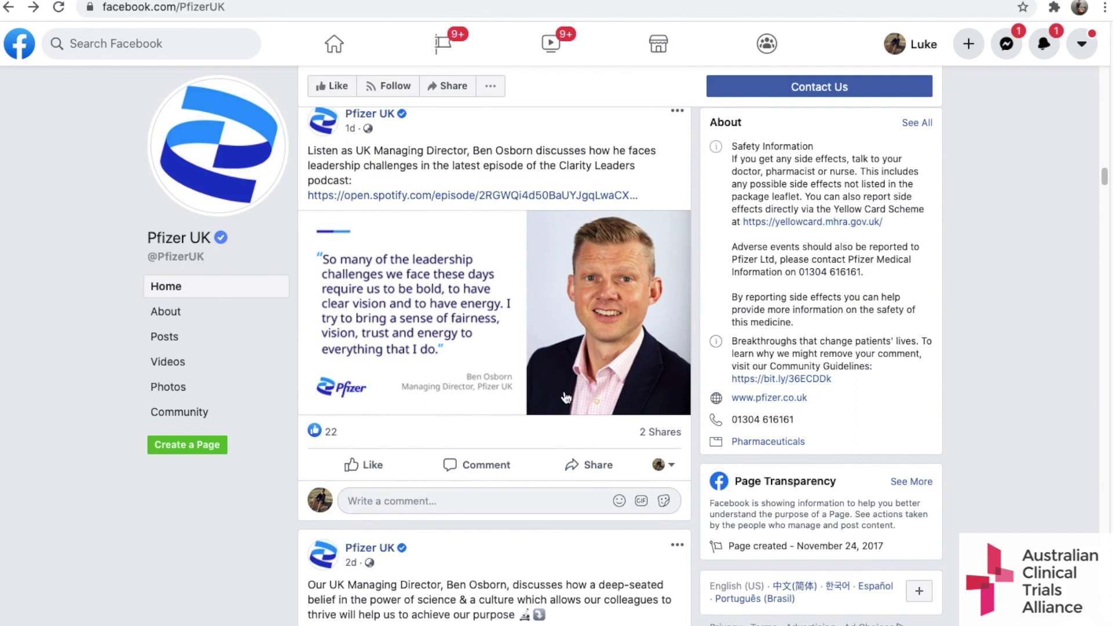
scroll(556, 405, "down", 2)
scroll(526, 443, "down", 2)
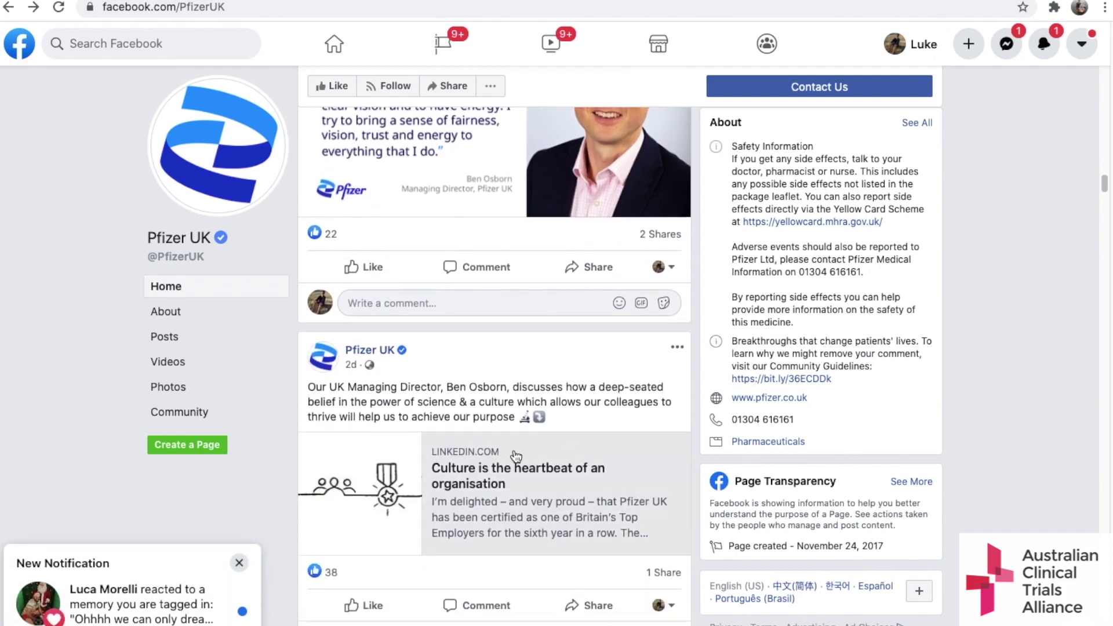
scroll(573, 381, "down", 1)
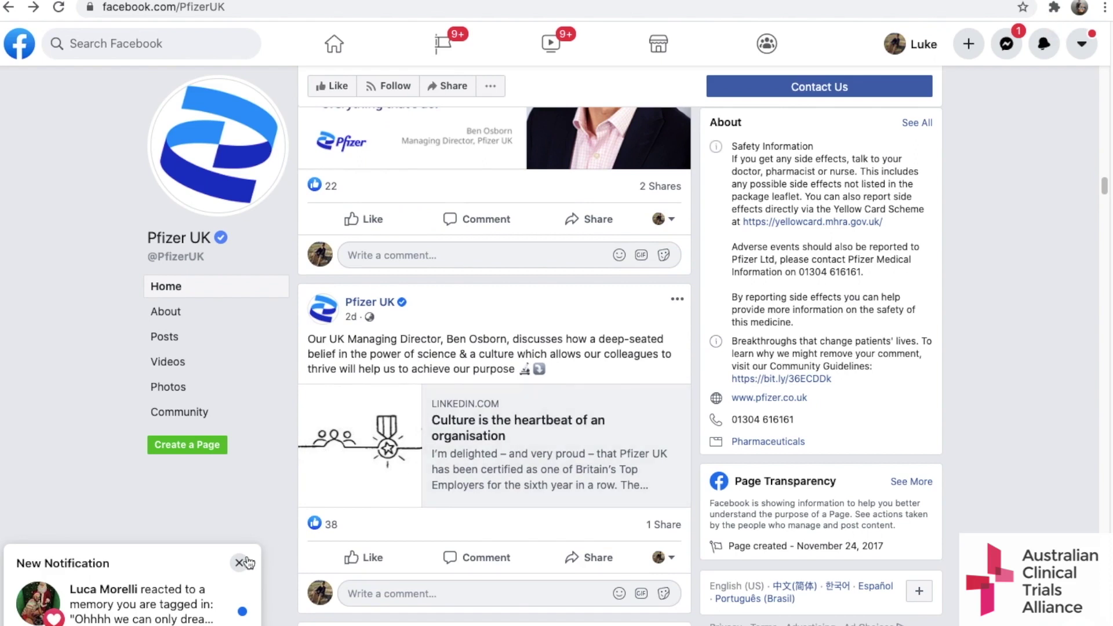
left_click(239, 562)
scroll(430, 561, "down", 1)
scroll(485, 509, "down", 1)
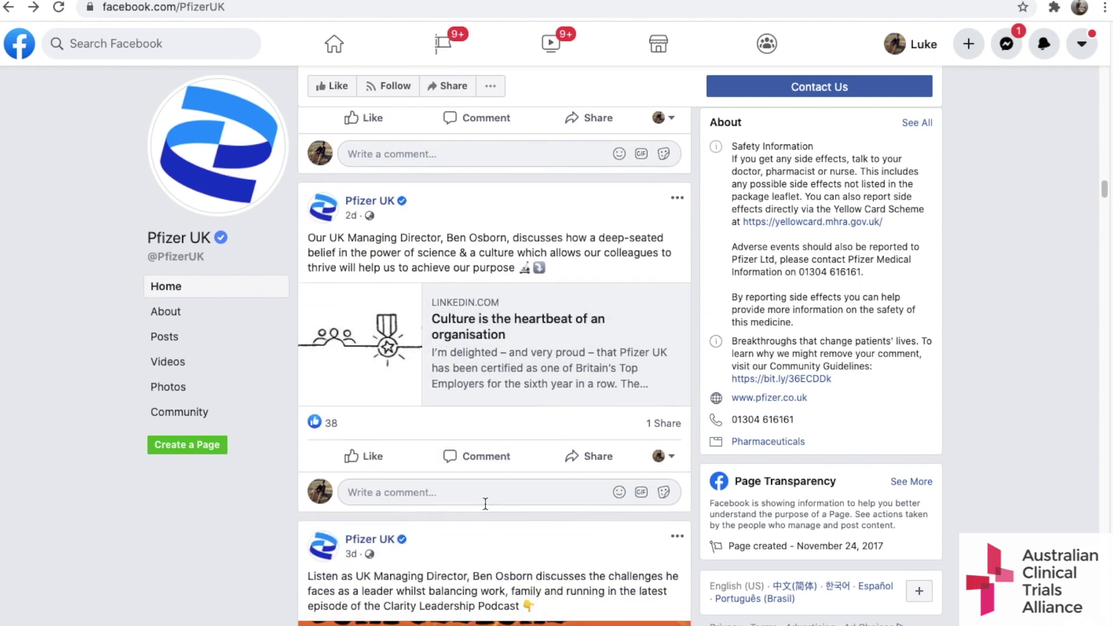
scroll(486, 505, "down", 1)
scroll(581, 499, "down", 2)
scroll(639, 513, "down", 1)
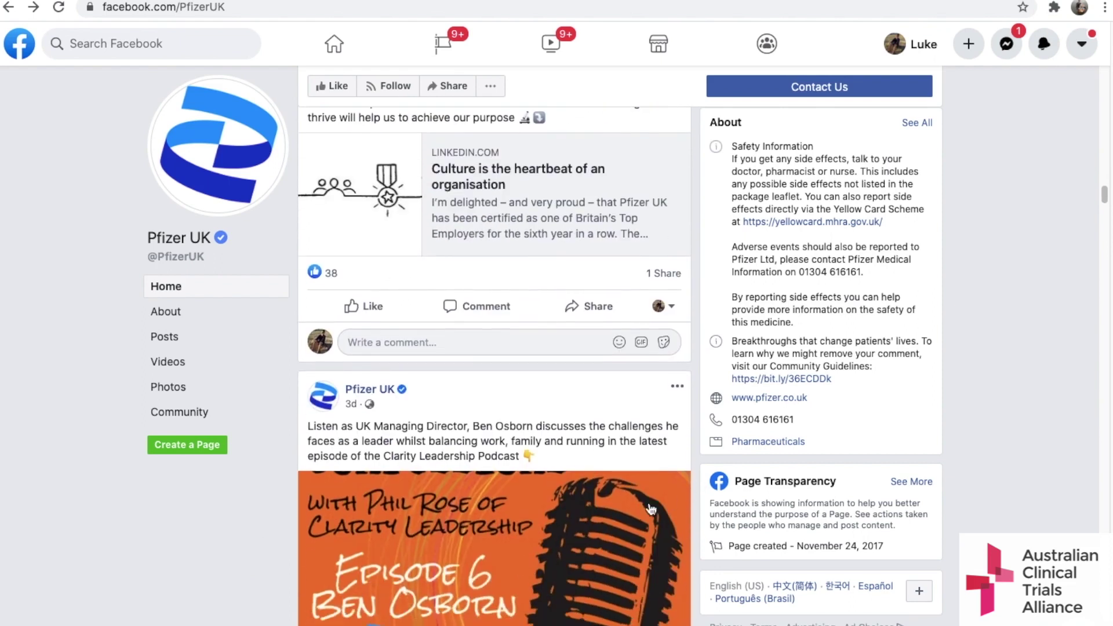
scroll(637, 514, "down", 1)
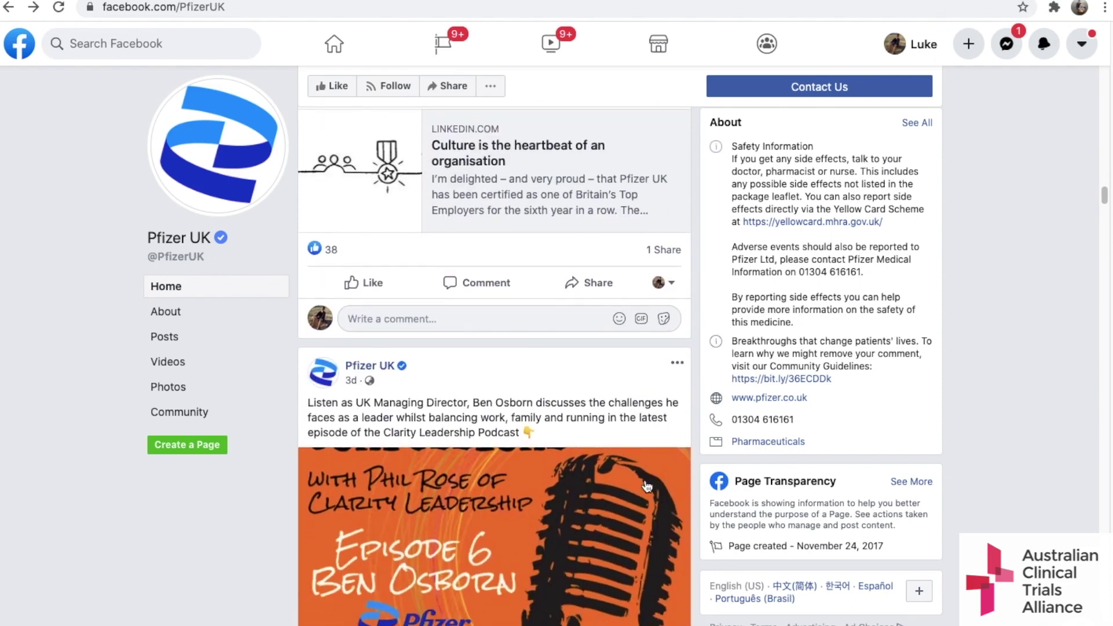
scroll(636, 513, "down", 3)
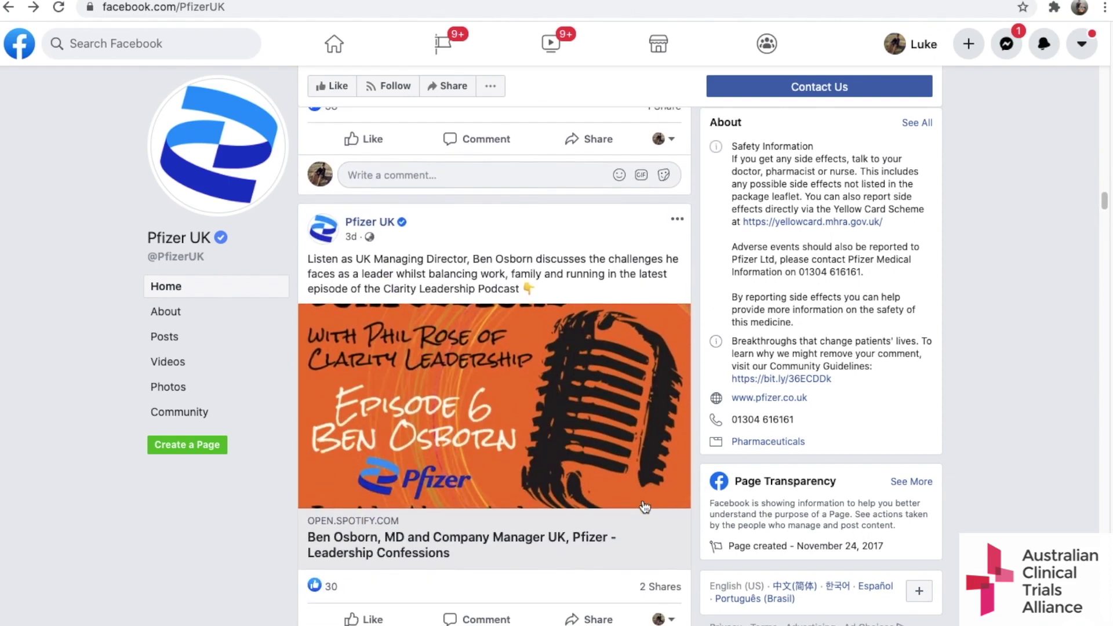
scroll(648, 504, "down", 2)
scroll(673, 474, "up", 1)
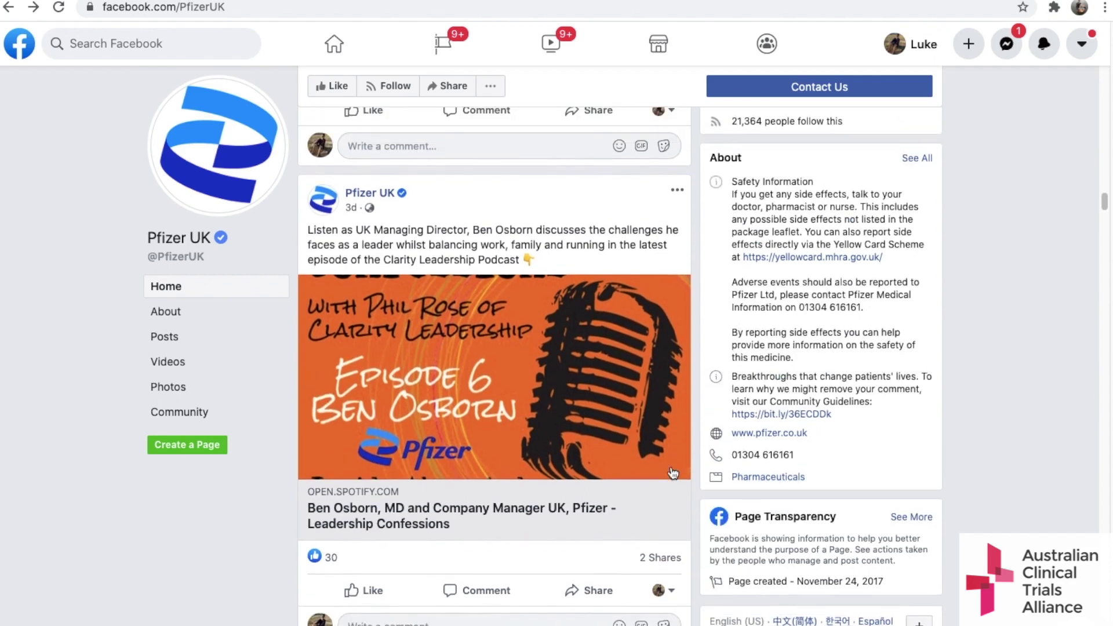
scroll(688, 300, "up", 2)
scroll(689, 295, "up", 2)
scroll(687, 293, "up", 1)
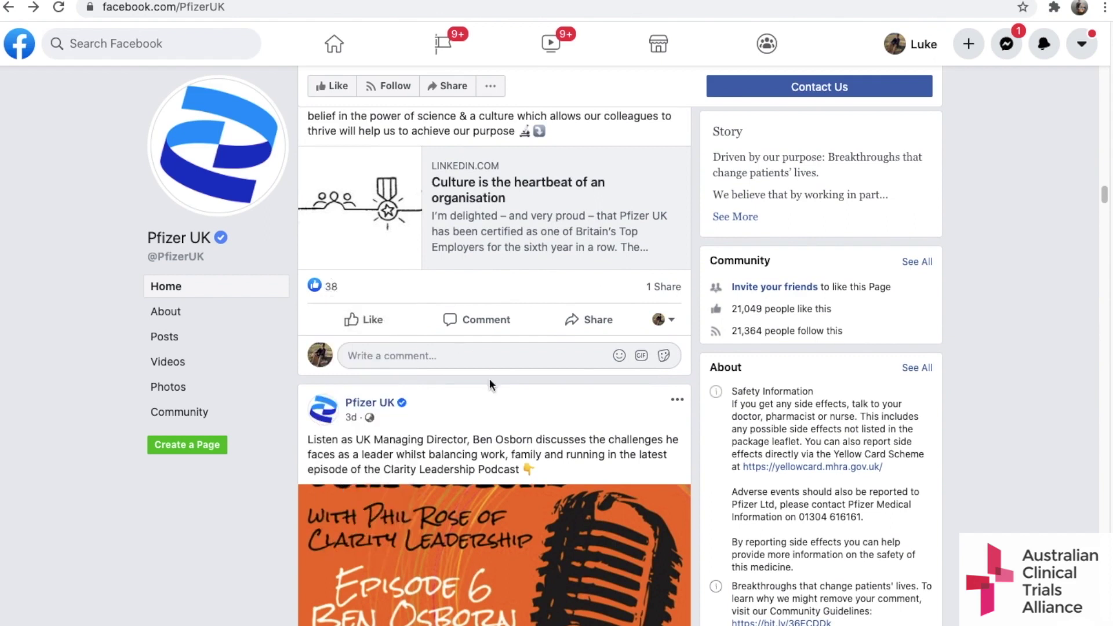
scroll(479, 416, "down", 1)
scroll(479, 416, "down", 2)
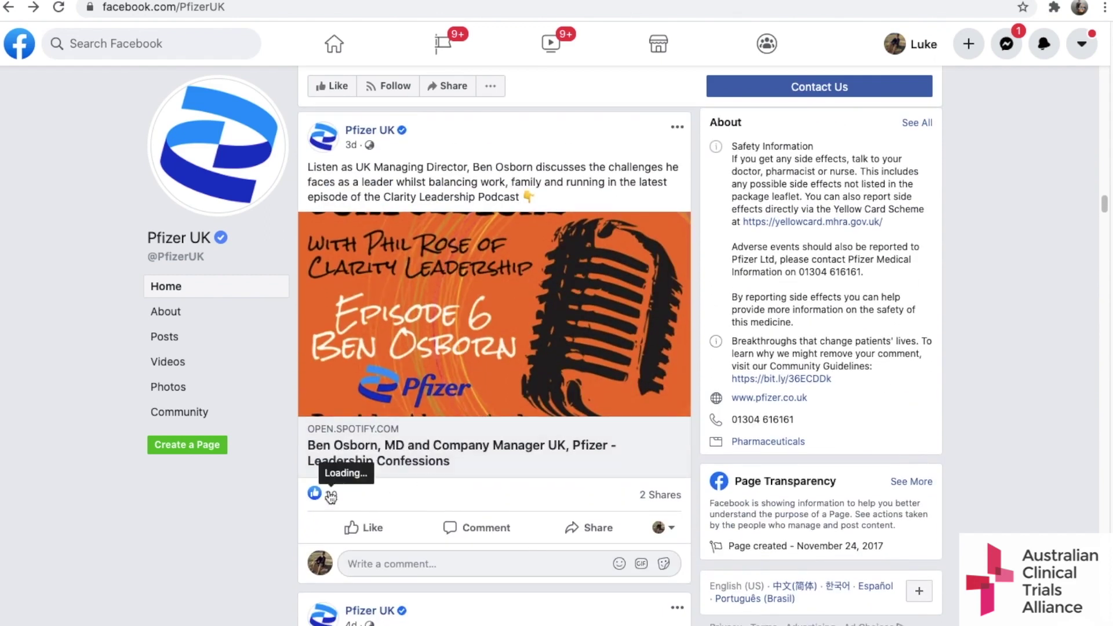
scroll(505, 480, "down", 1)
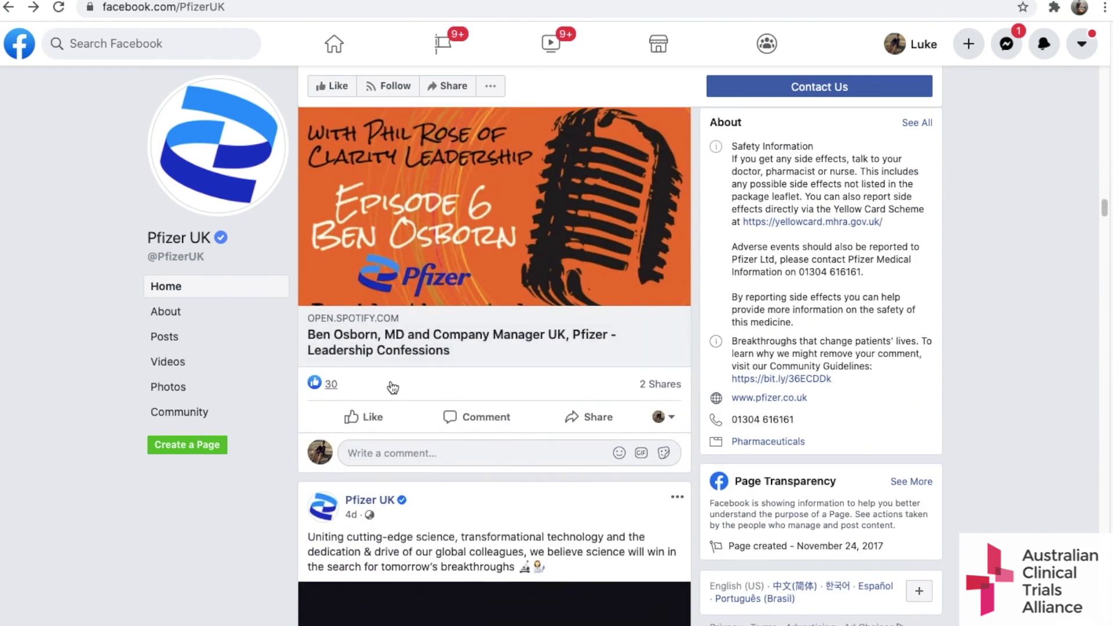
scroll(390, 384, "down", 1)
scroll(391, 384, "down", 2)
scroll(473, 377, "down", 2)
scroll(540, 356, "down", 1)
scroll(598, 387, "up", 1)
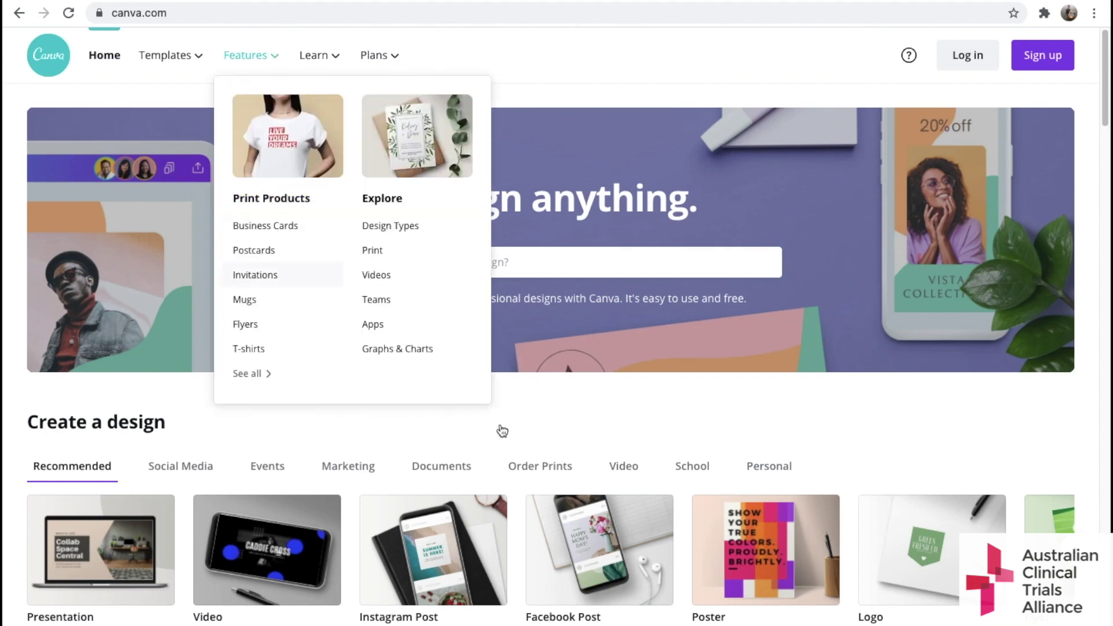
scroll(700, 452, "down", 1)
scroll(618, 413, "down", 1)
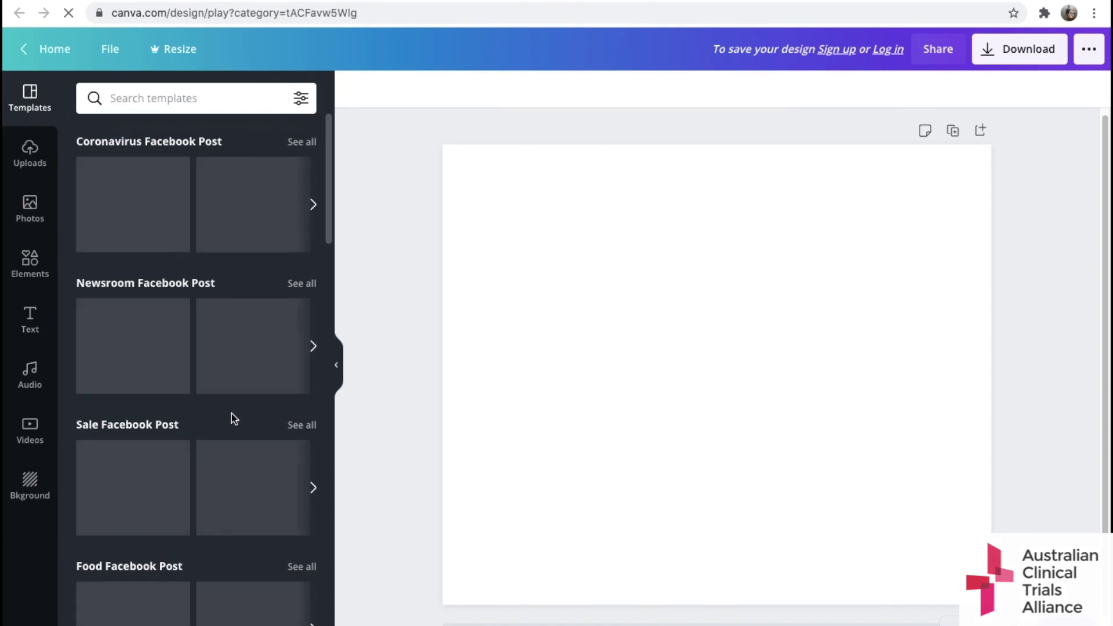
scroll(231, 413, "down", 1)
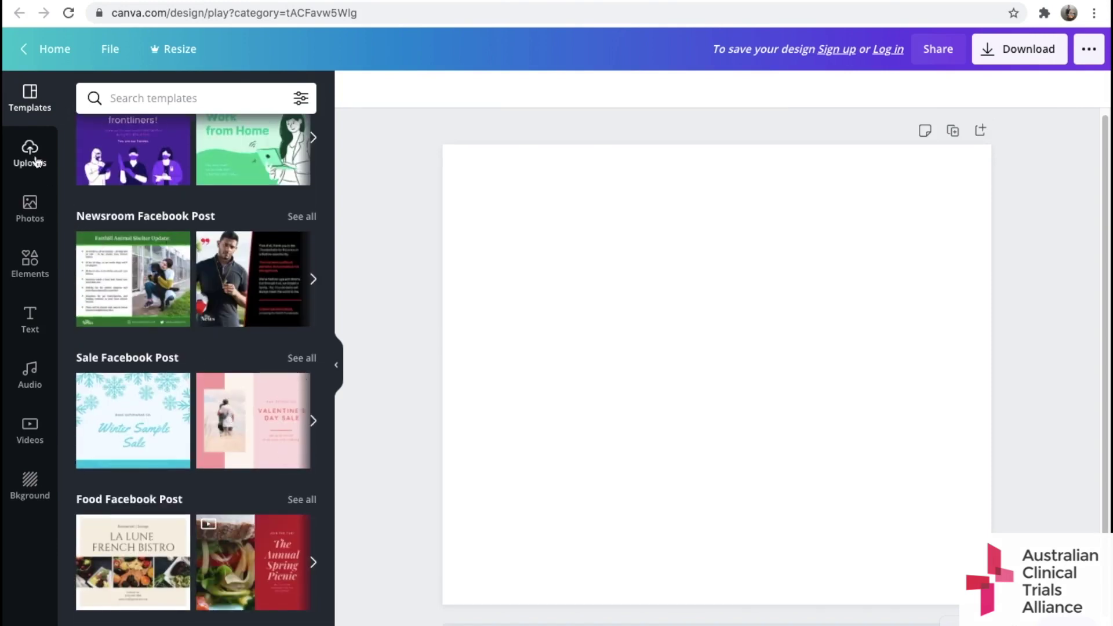
left_click(32, 155)
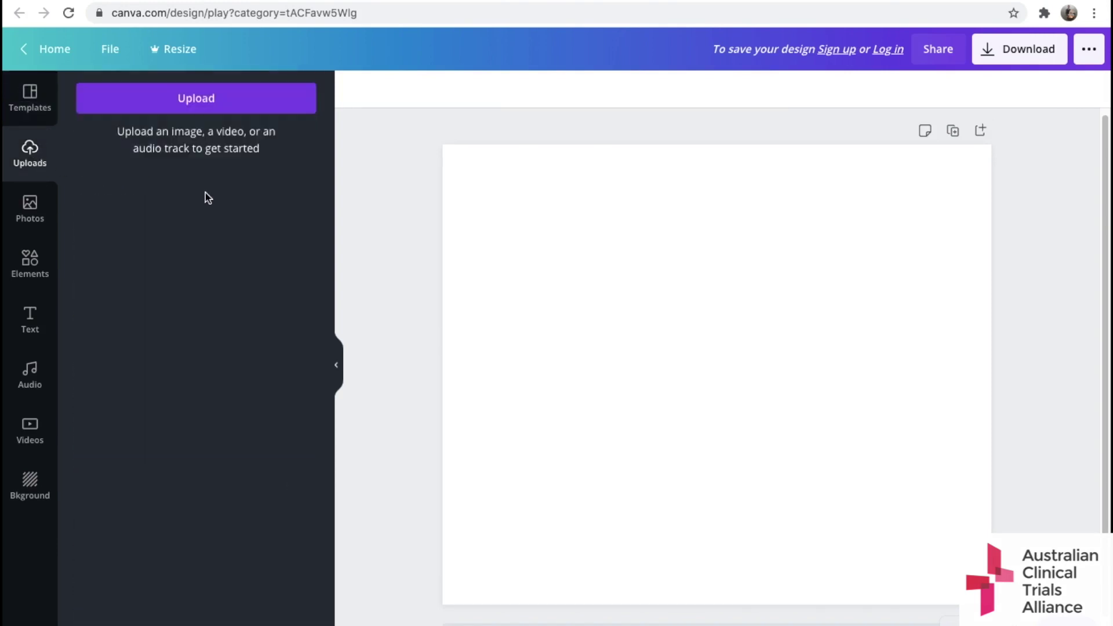
left_click(29, 210)
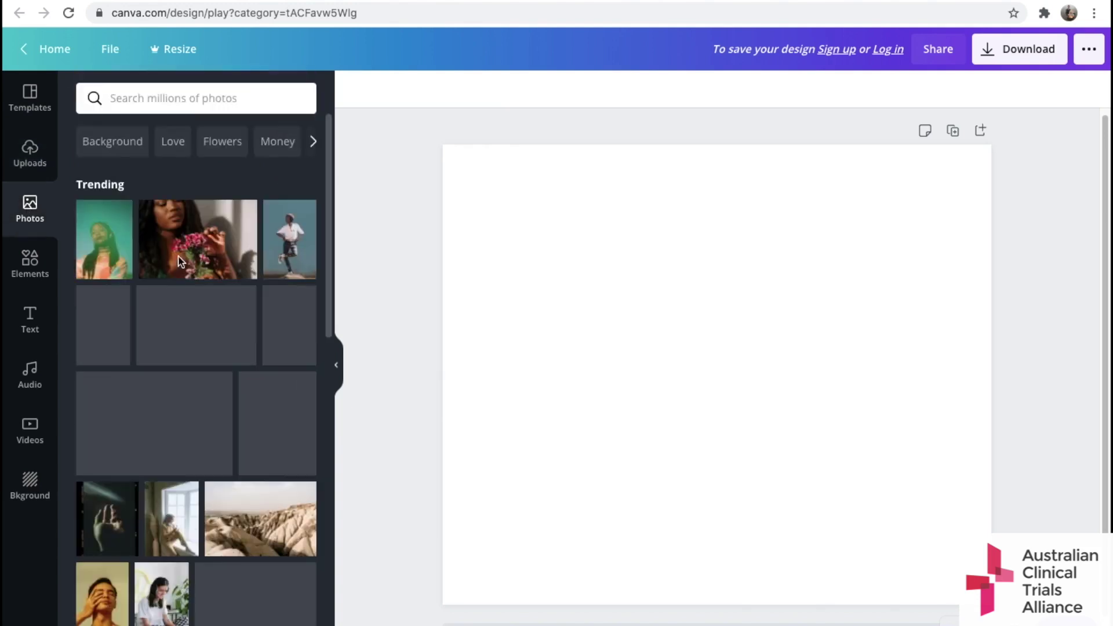
left_click(37, 277)
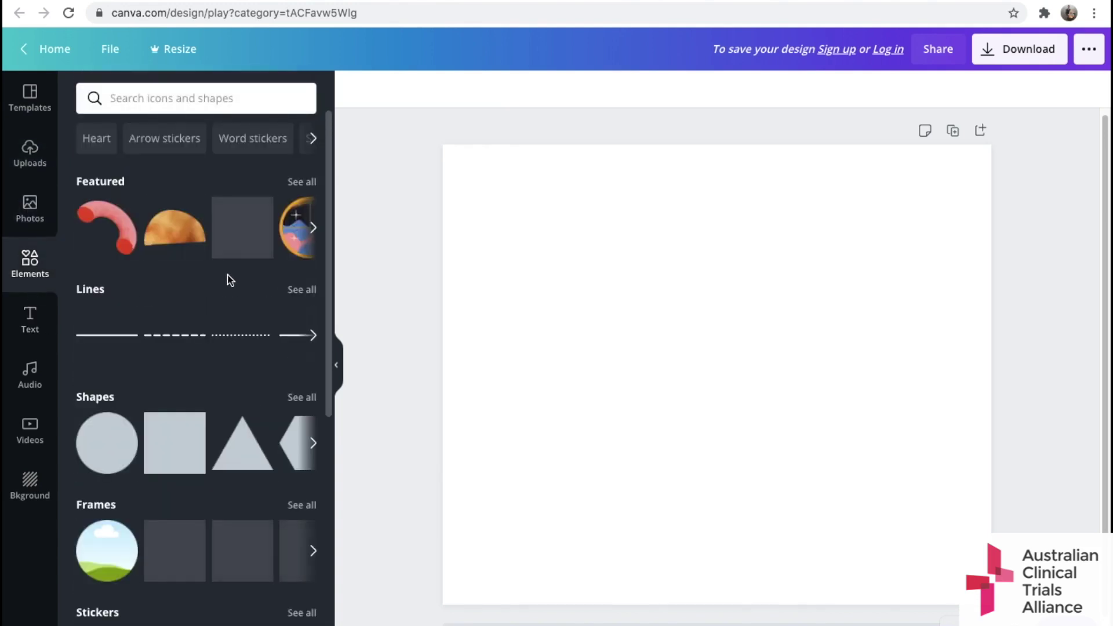
left_click(35, 329)
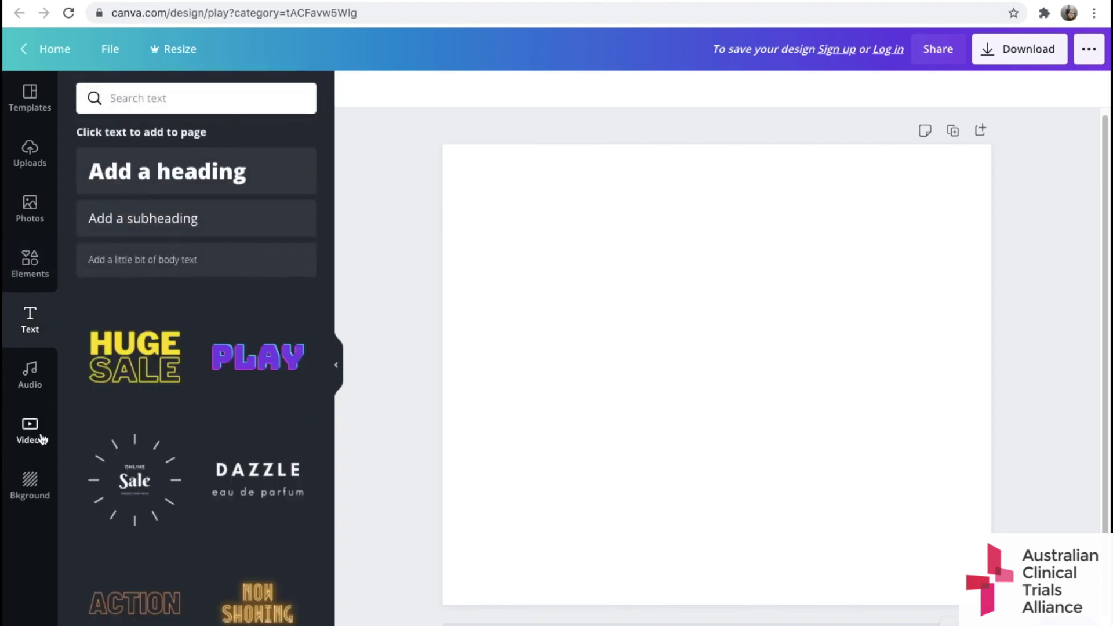
left_click(40, 439)
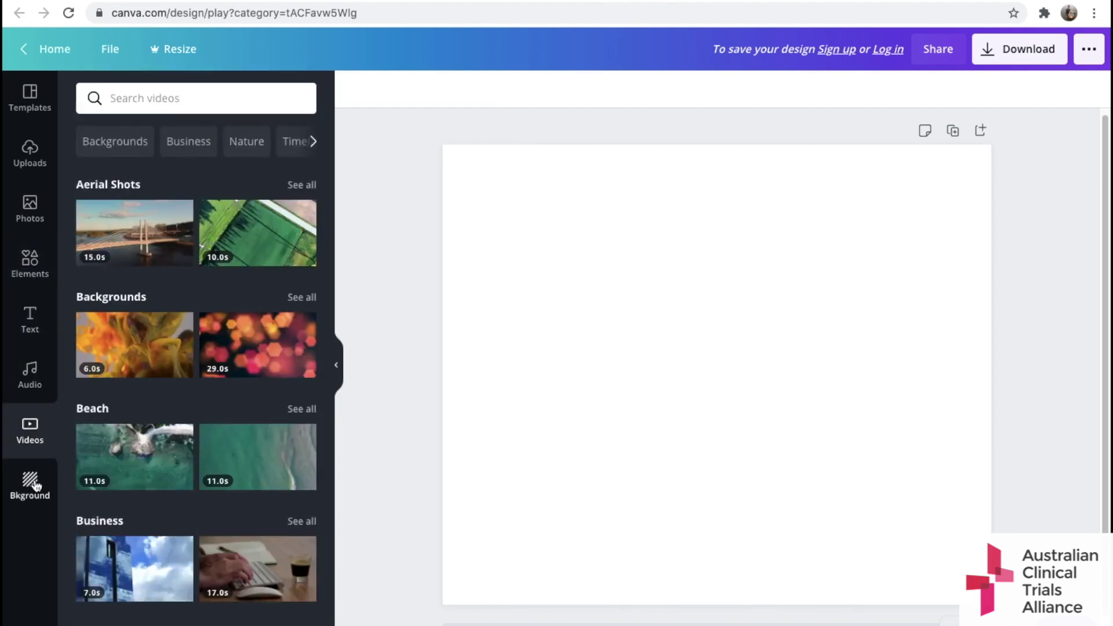
left_click(33, 485)
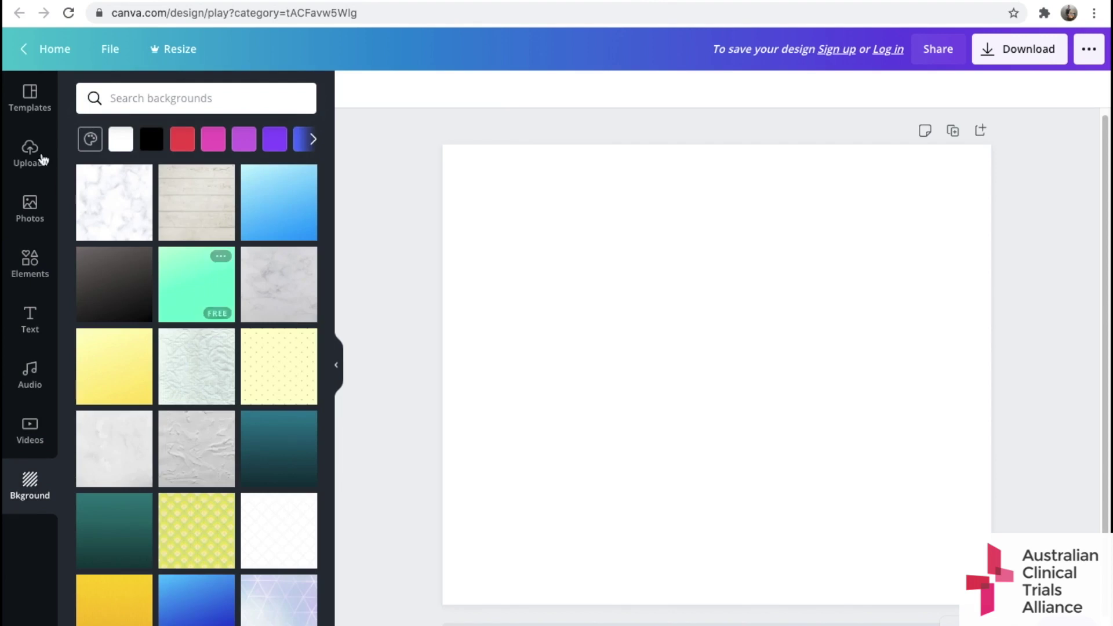
left_click(26, 107)
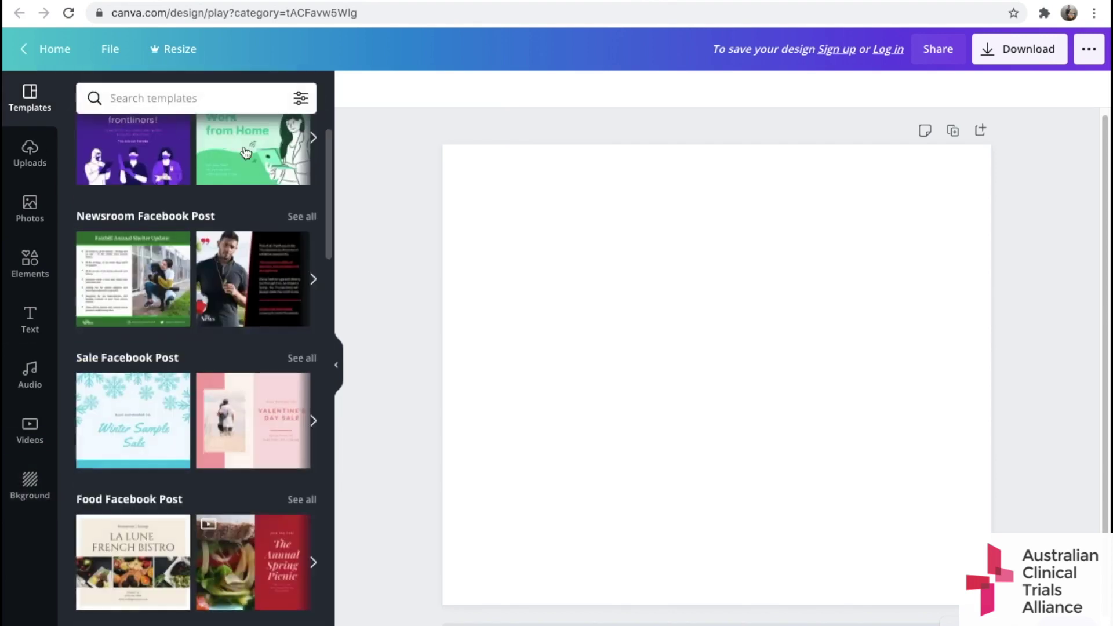
scroll(213, 222, "up", 1)
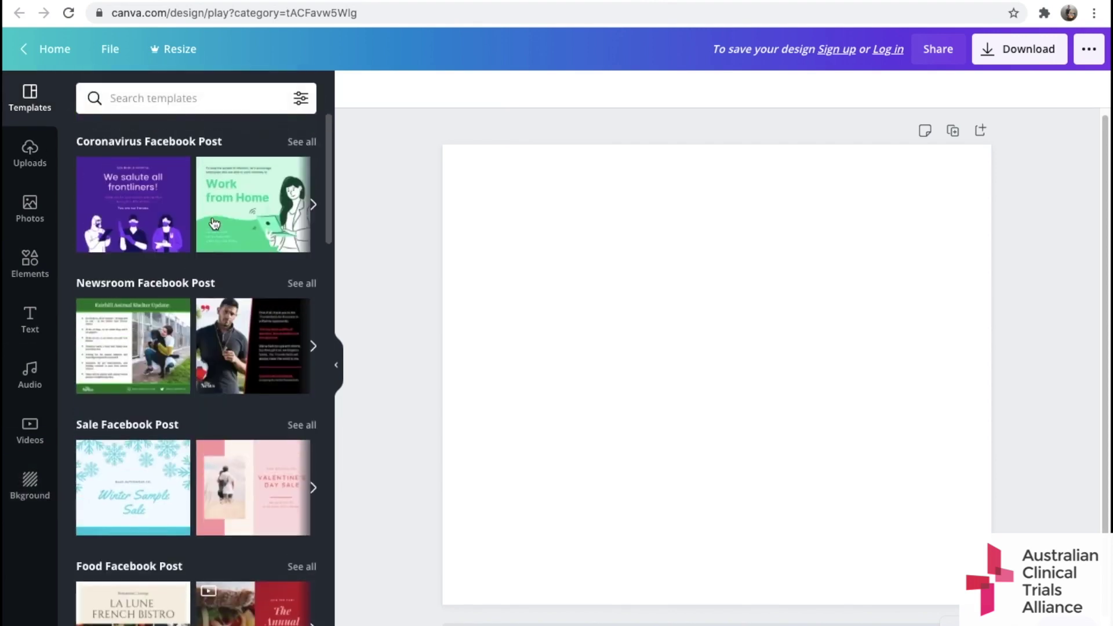
left_click(26, 157)
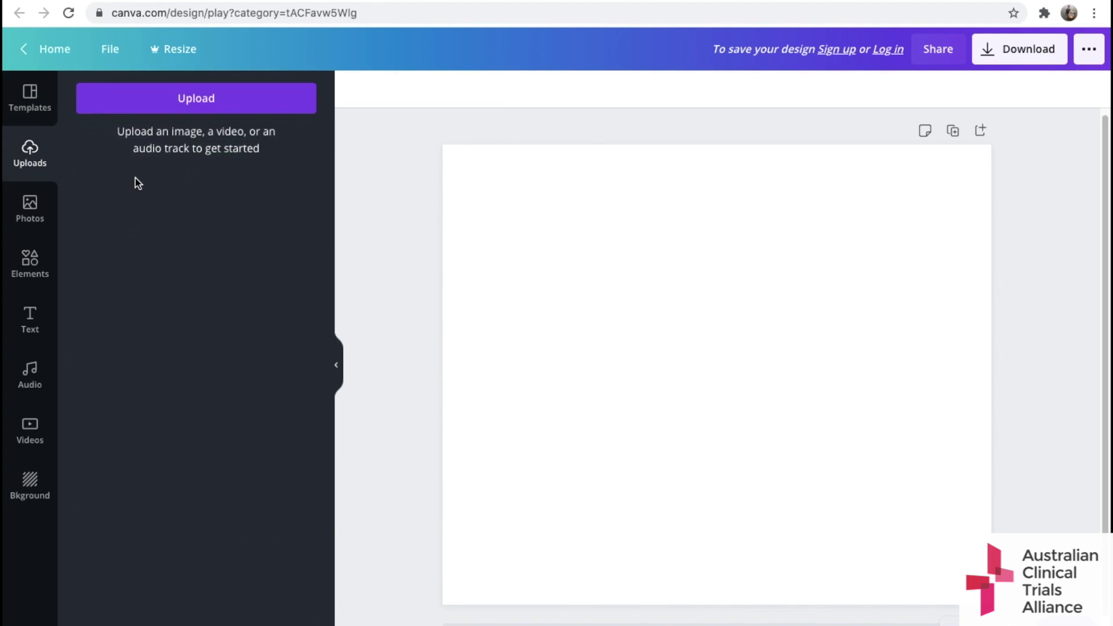
left_click(35, 104)
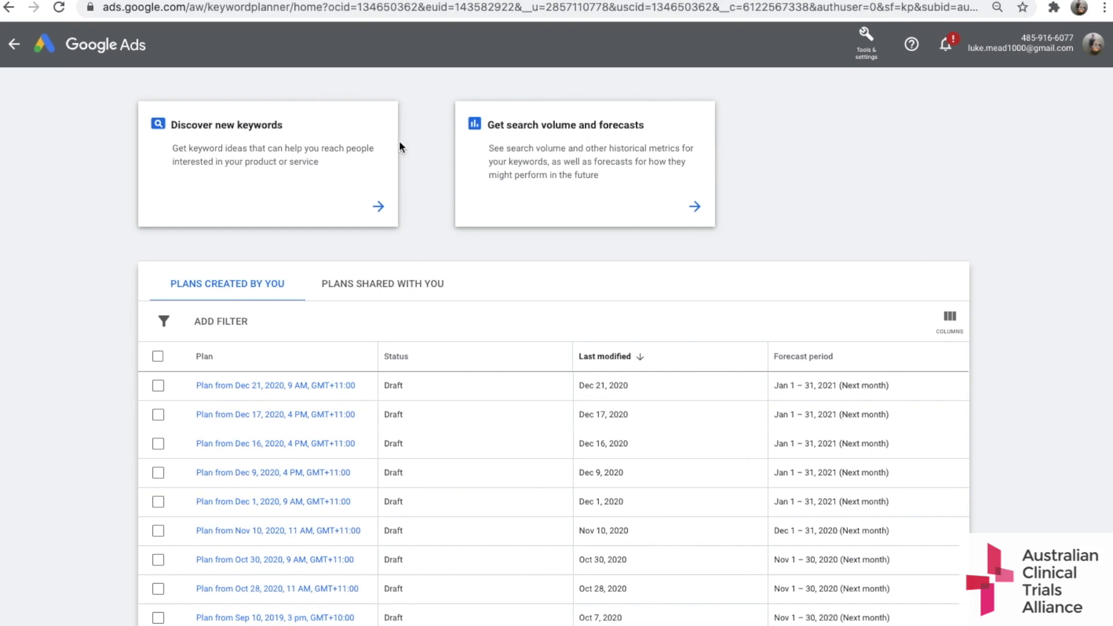
- Enter 'clinical trials' under Discover new keywords and get the keyword idea results
left_click(311, 168)
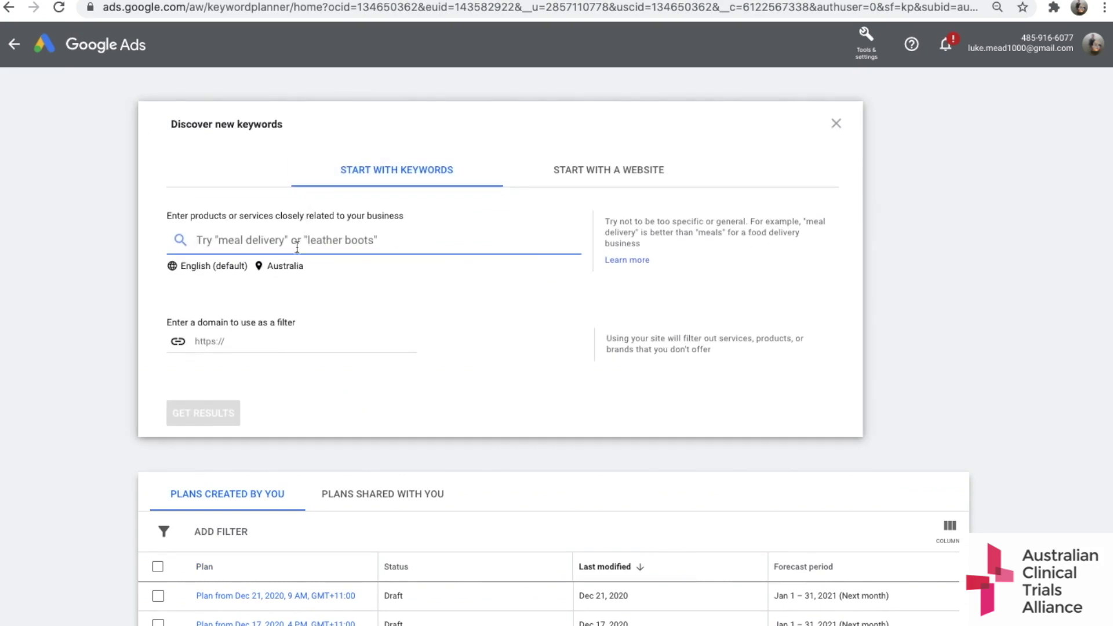
type("clinical trials")
key("Return")
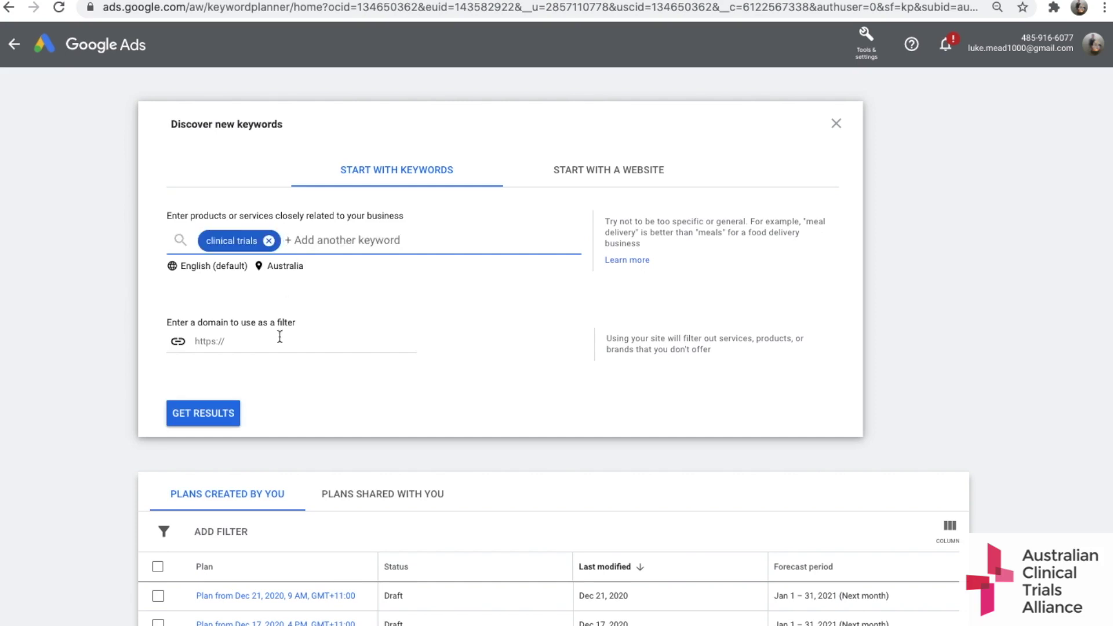
left_click(223, 429)
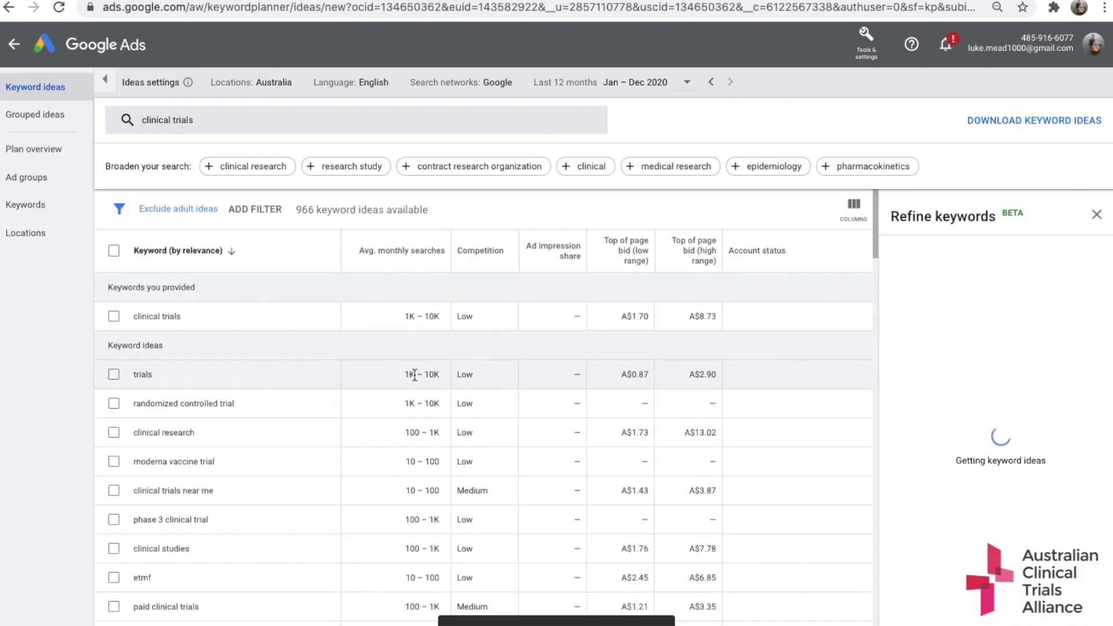
scroll(442, 327, "down", 1)
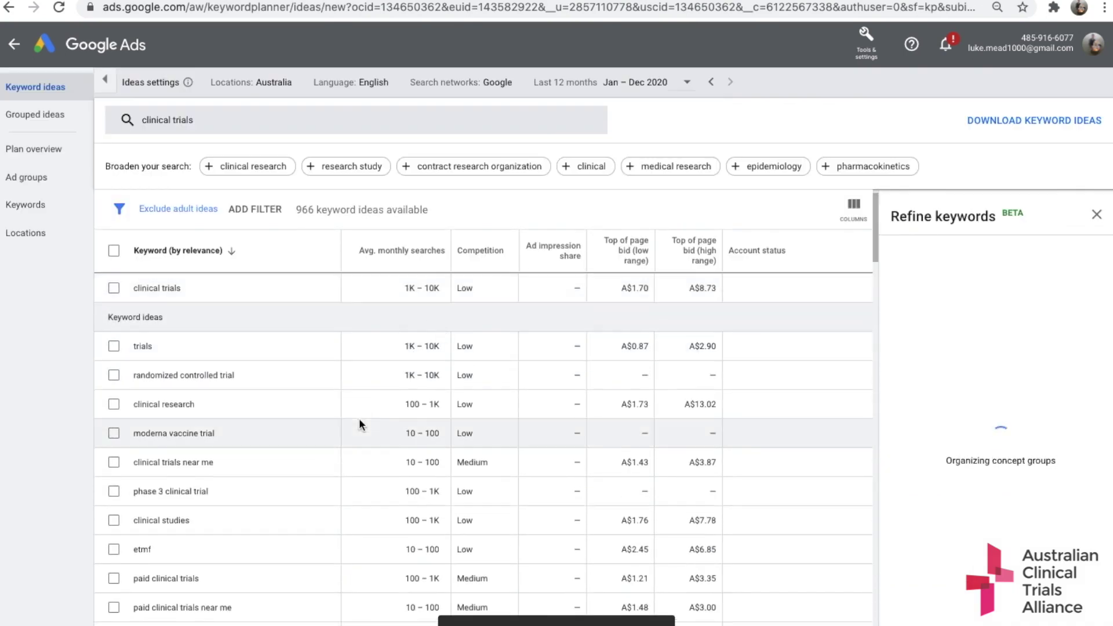
scroll(360, 420, "down", 1)
scroll(261, 426, "down", 1)
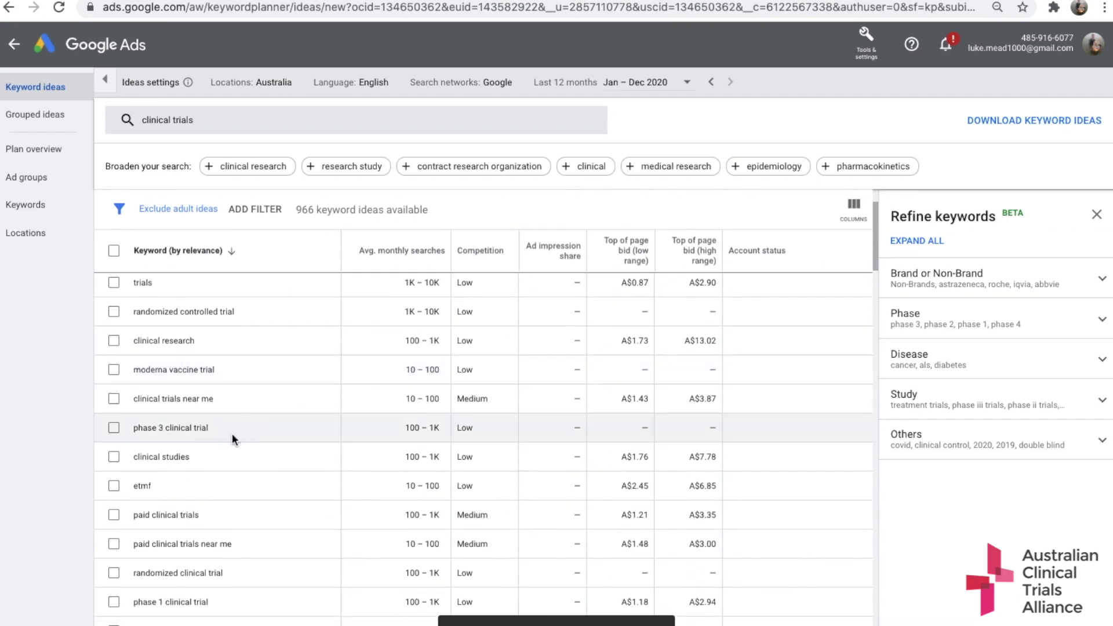
scroll(220, 456, "down", 1)
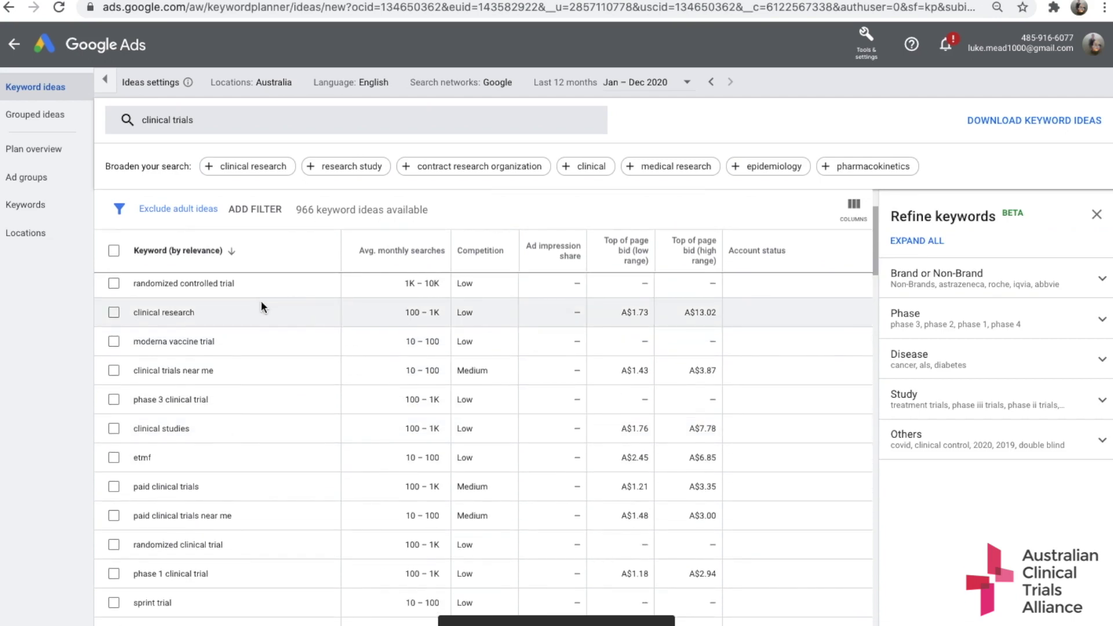
scroll(261, 299, "up", 1)
scroll(266, 388, "down", 1)
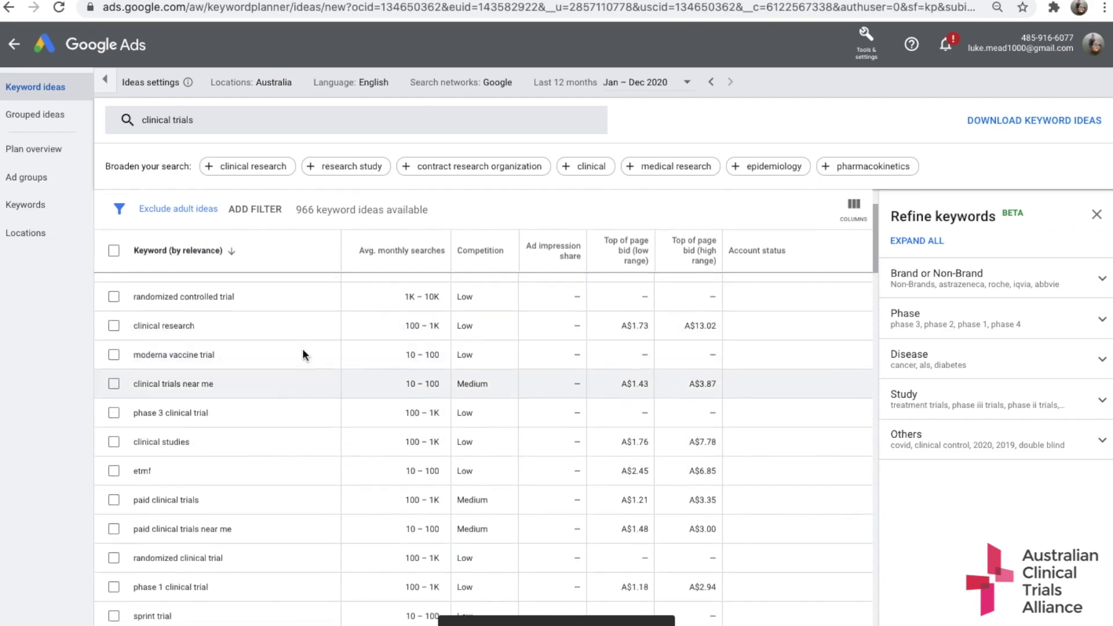
scroll(409, 416, "down", 1)
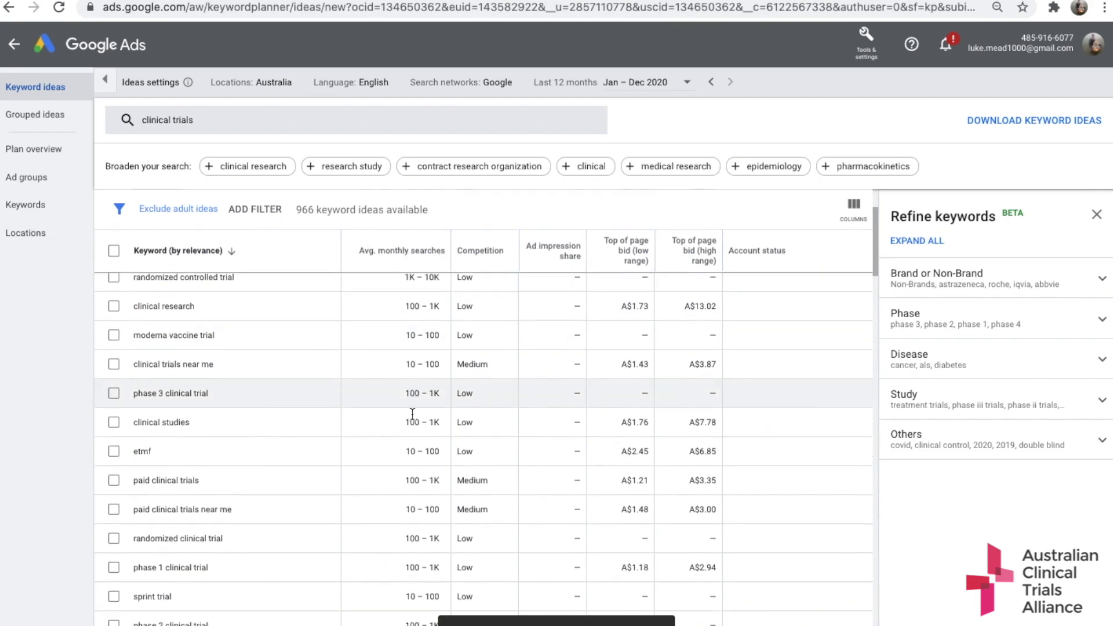
scroll(377, 412, "down", 1)
scroll(337, 460, "down", 1)
scroll(295, 512, "down", 1)
scroll(294, 512, "down", 2)
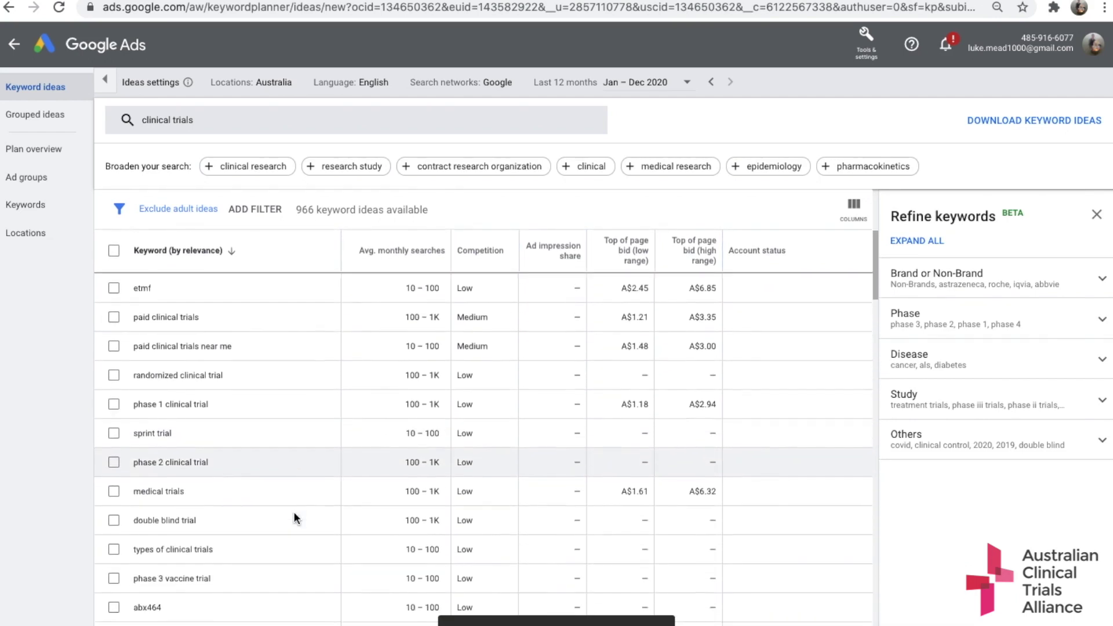
scroll(293, 511, "down", 2)
scroll(293, 511, "down", 3)
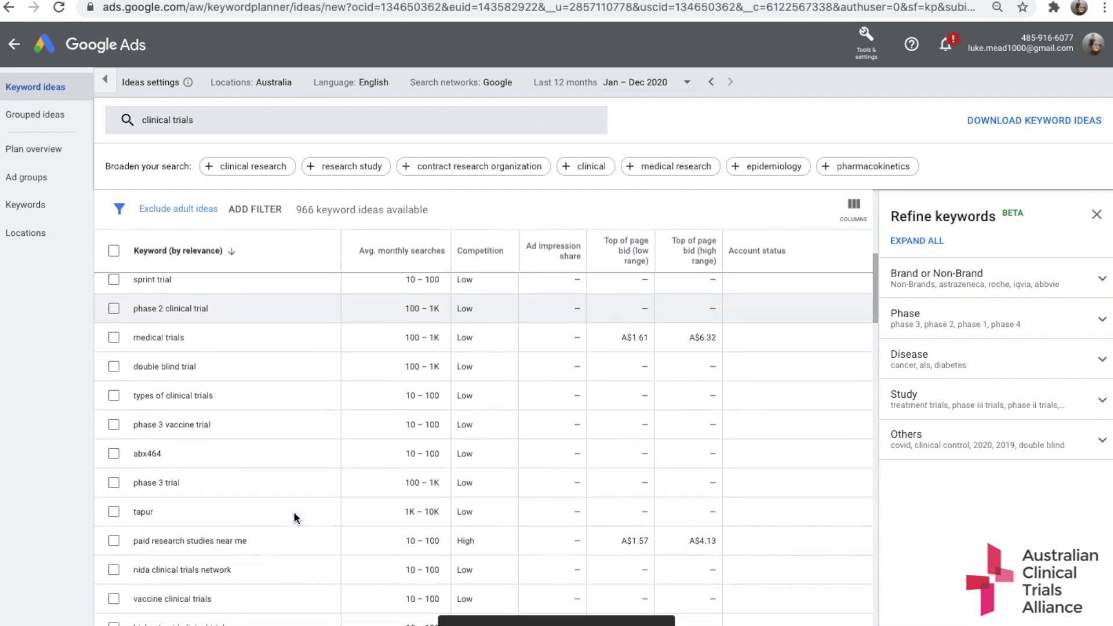